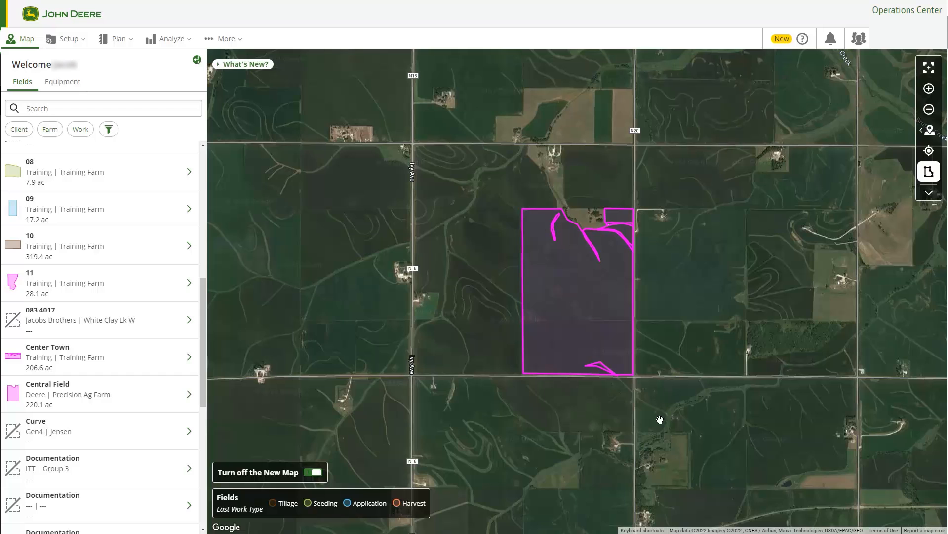
- Open the Central Field details and look at the Agrian Prescription Creator entry
click(129, 397)
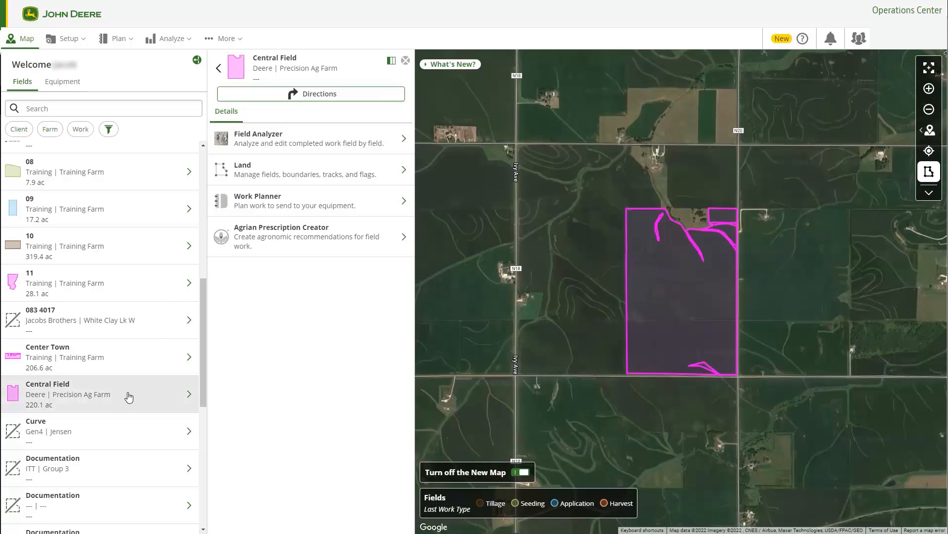
click(322, 241)
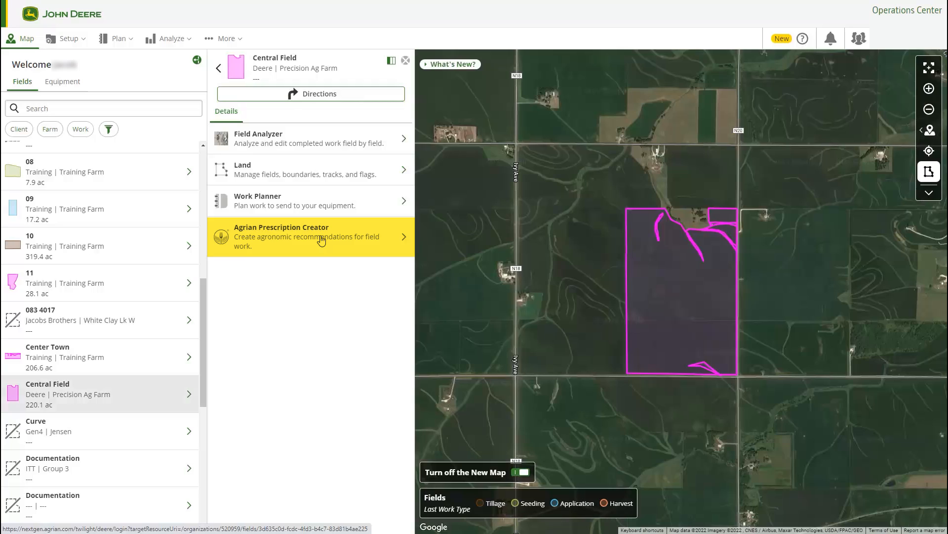
- Open Field Analyzer, search for the field Town and display its harvest map
click(176, 44)
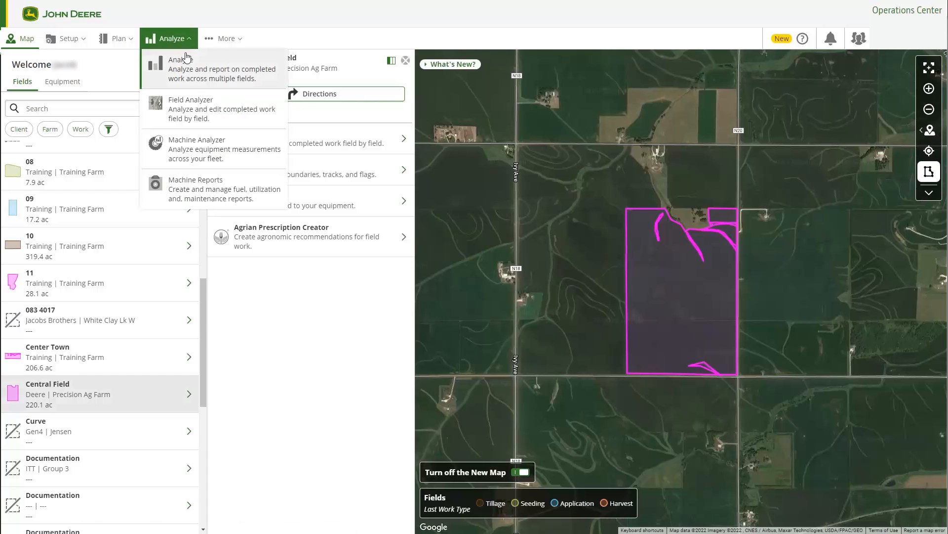
click(208, 103)
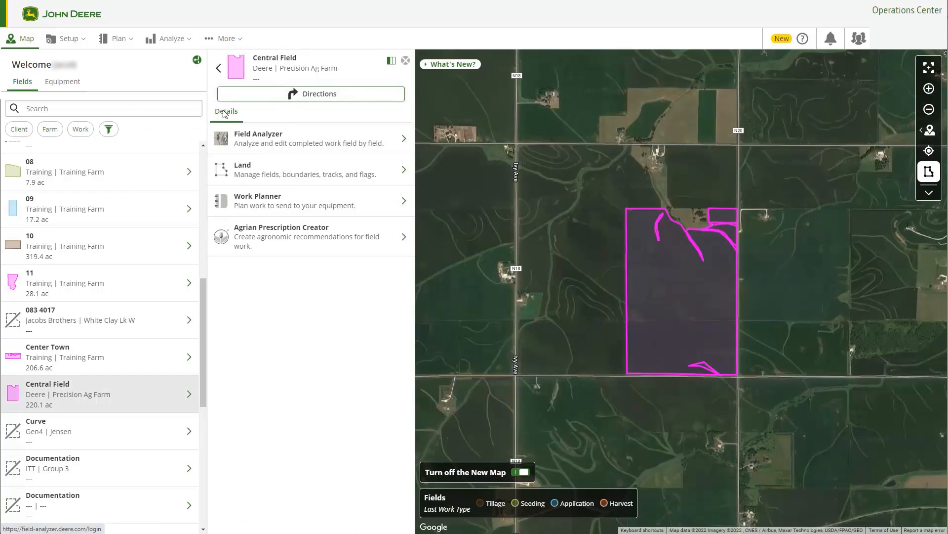
click(115, 87)
text(Town)
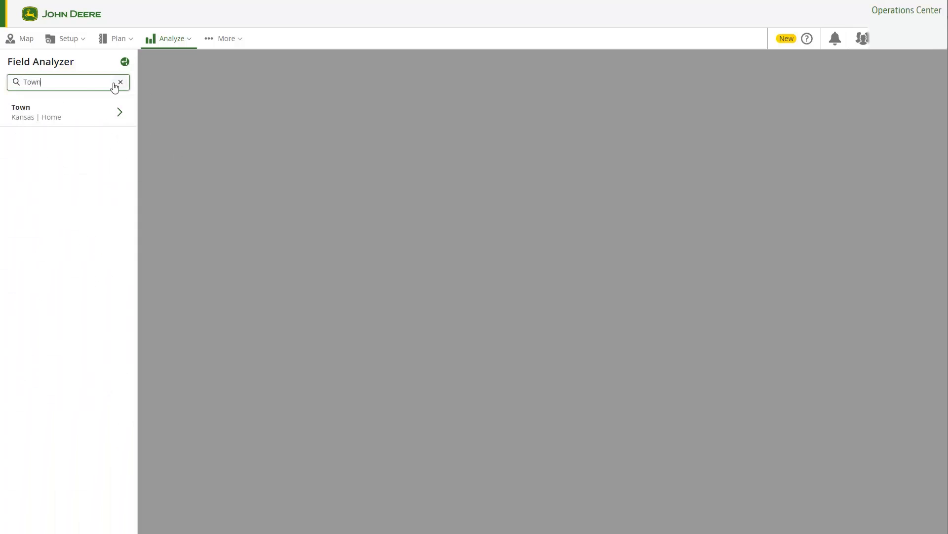
click(101, 107)
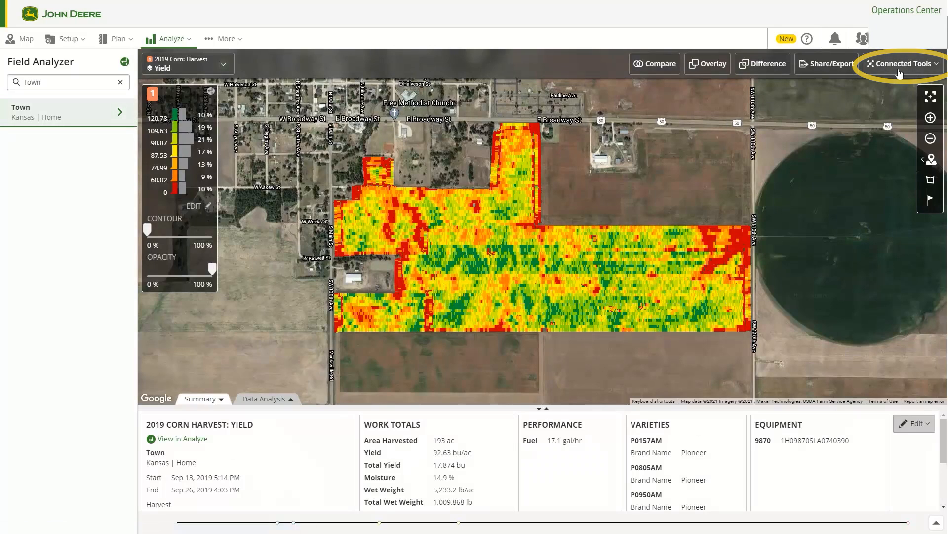
- Check the connected tools for the Town field and open Agrian Prescription Creator
click(915, 68)
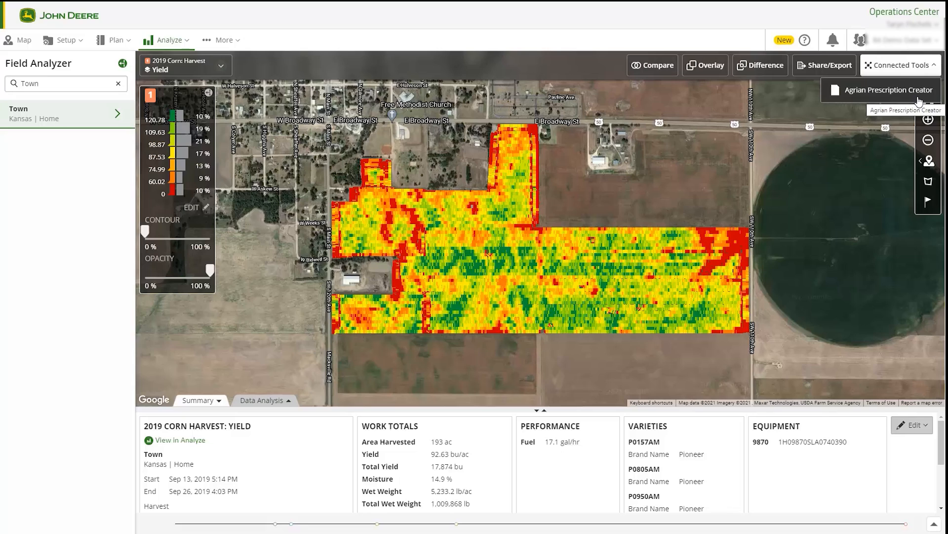
click(910, 68)
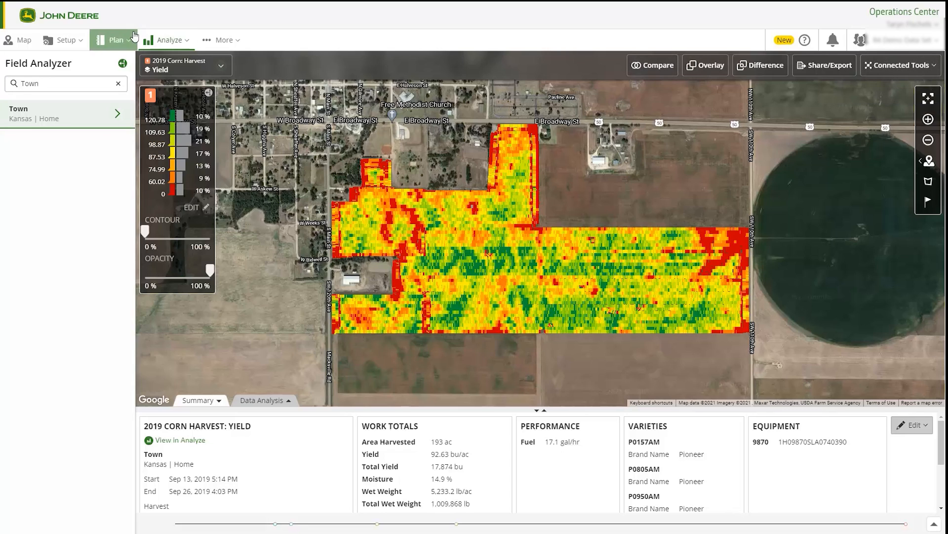
click(134, 37)
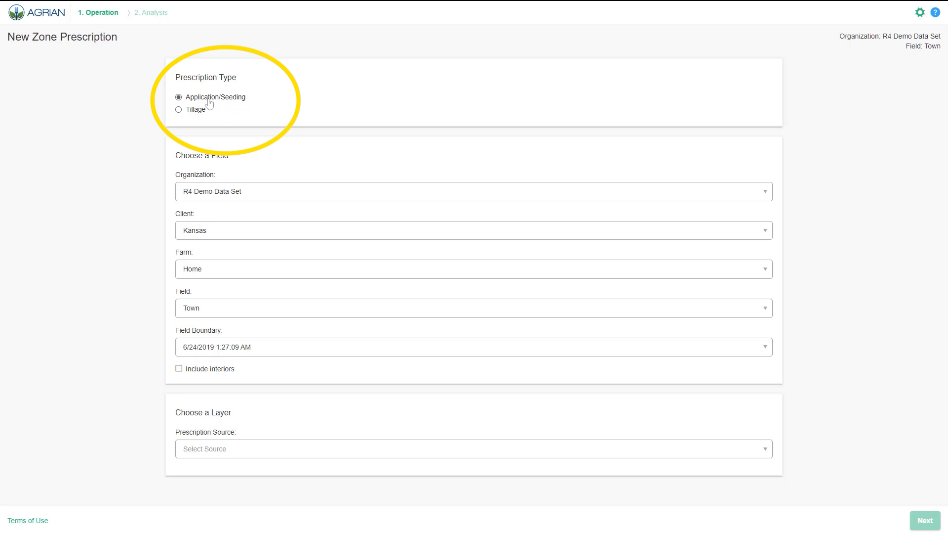
- Set the prescription's organization to R4 Demo Data Set and the client to Kansas
click(220, 193)
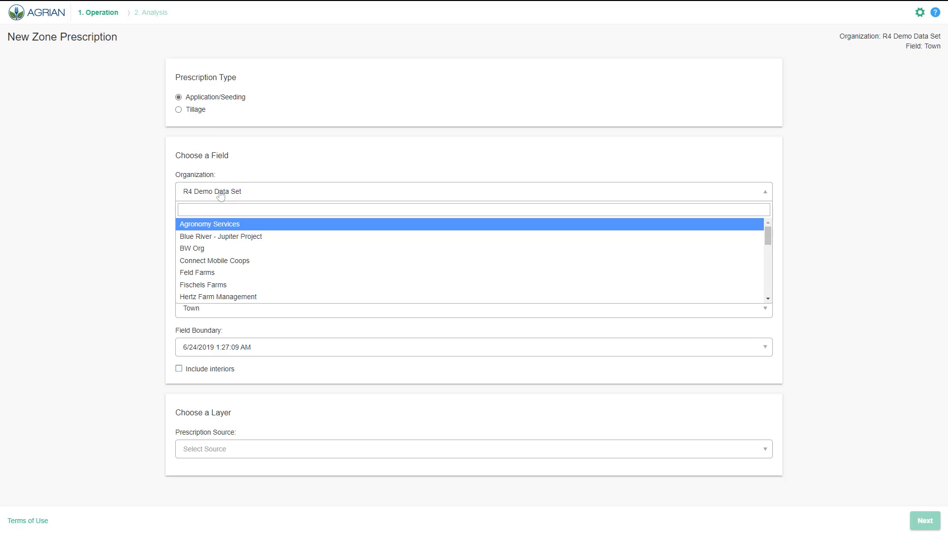
text(r4)
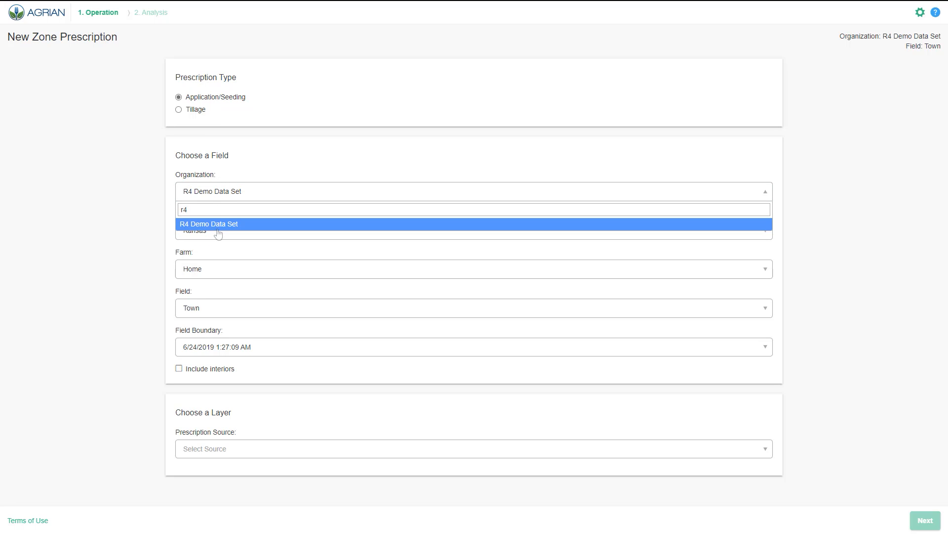
click(218, 228)
click(226, 223)
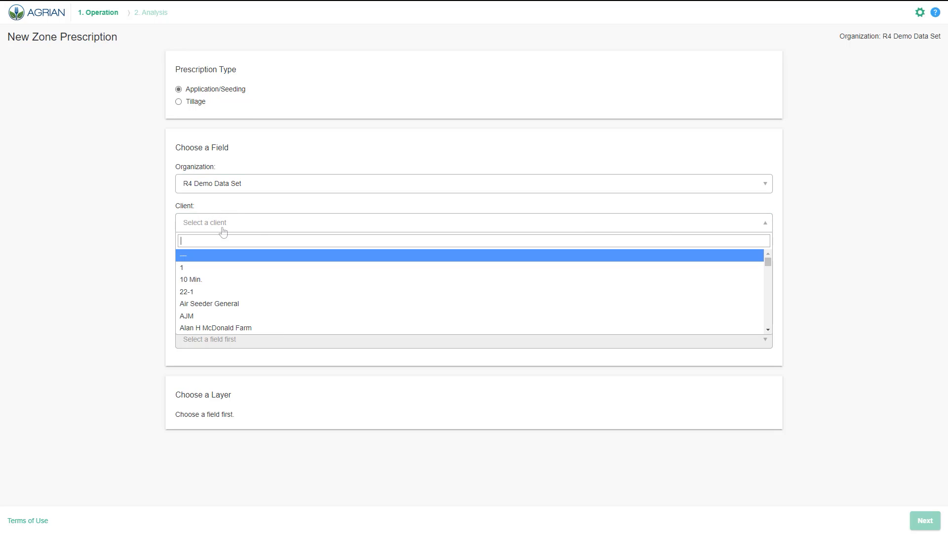
text(kansa)
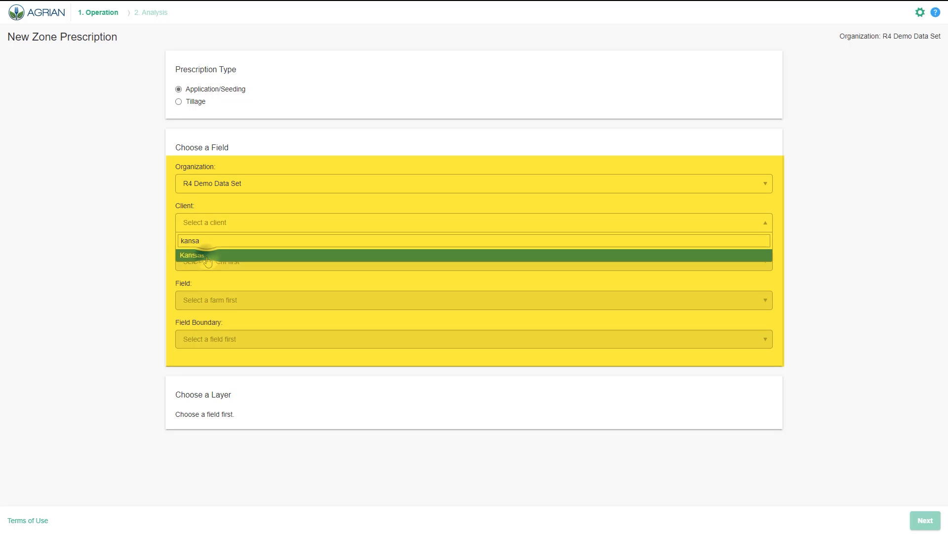
click(212, 257)
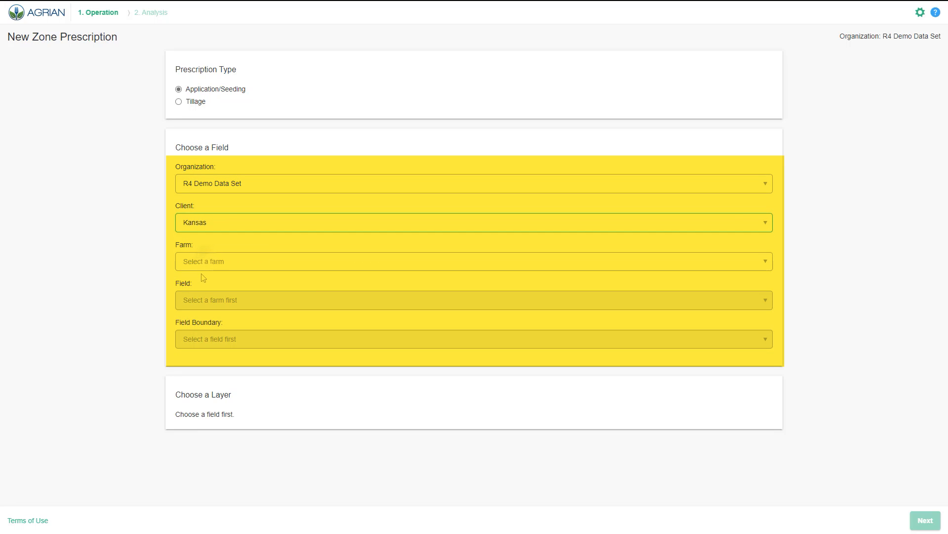
- Choose the farm Home and the field Town for the zone prescription
click(203, 259)
click(203, 293)
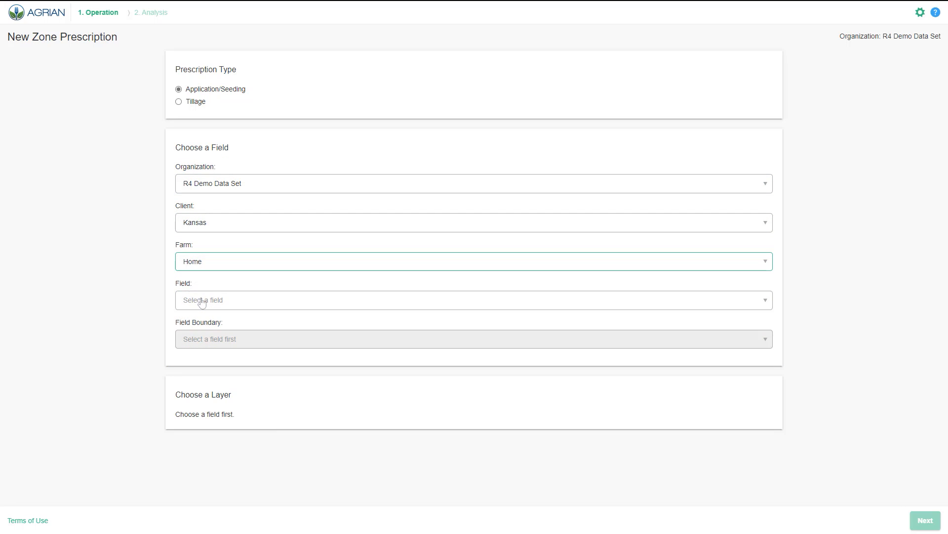
click(202, 304)
click(202, 331)
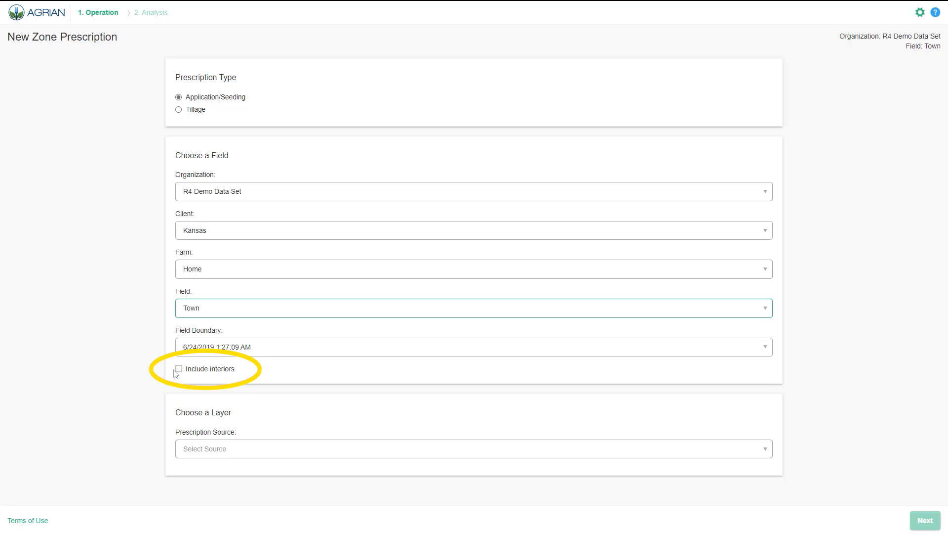
- Base the prescription on the Field Operation source, Corn: Harvest 9/14/2019 event and Harvest Yield layer, and continue to the analysis
click(243, 449)
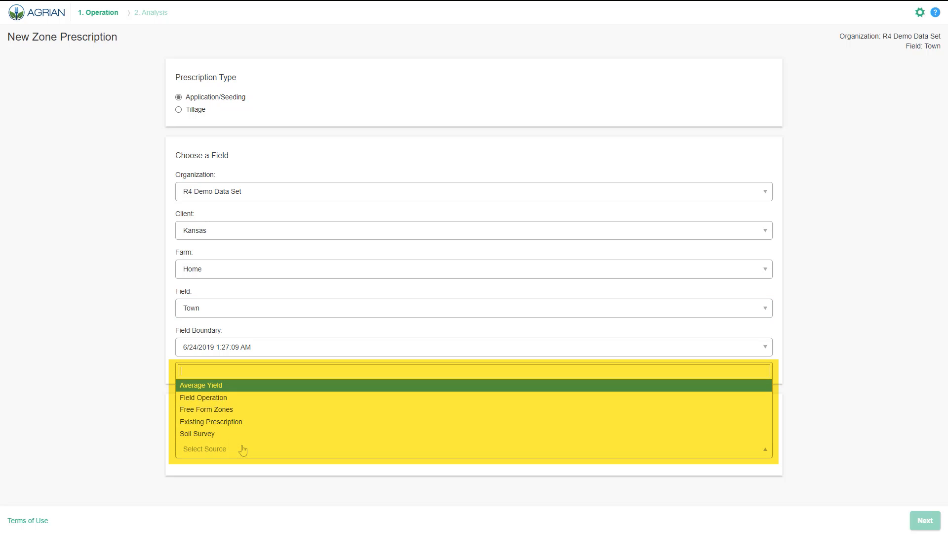
click(213, 401)
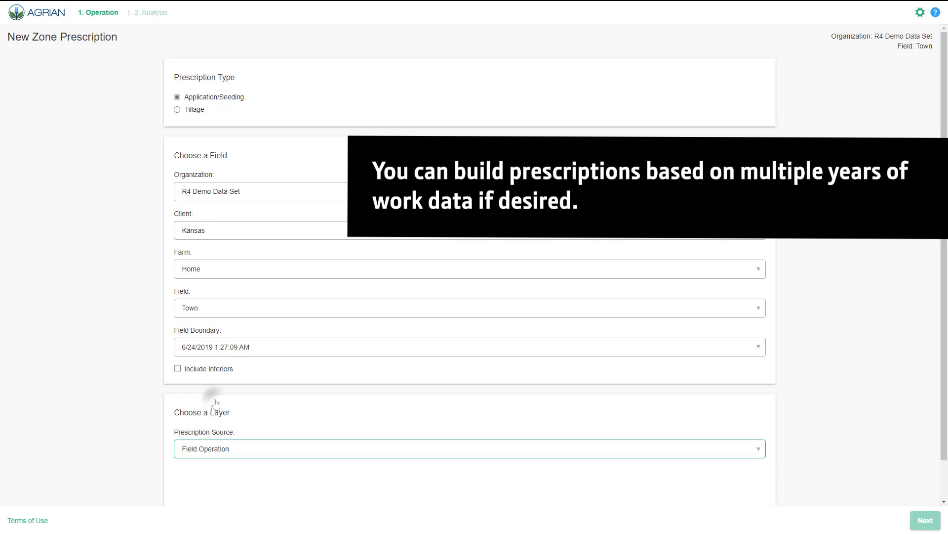
scroll(220, 390, down, 2)
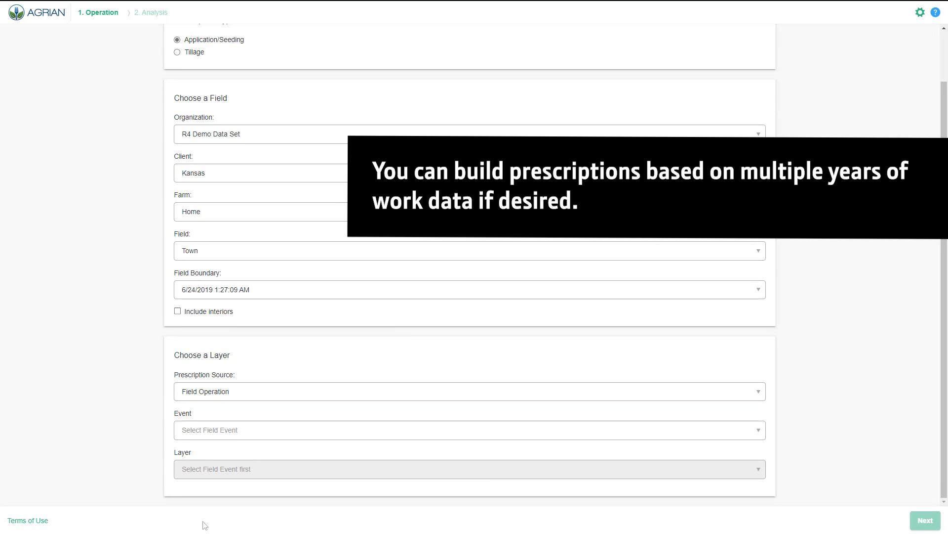
click(258, 435)
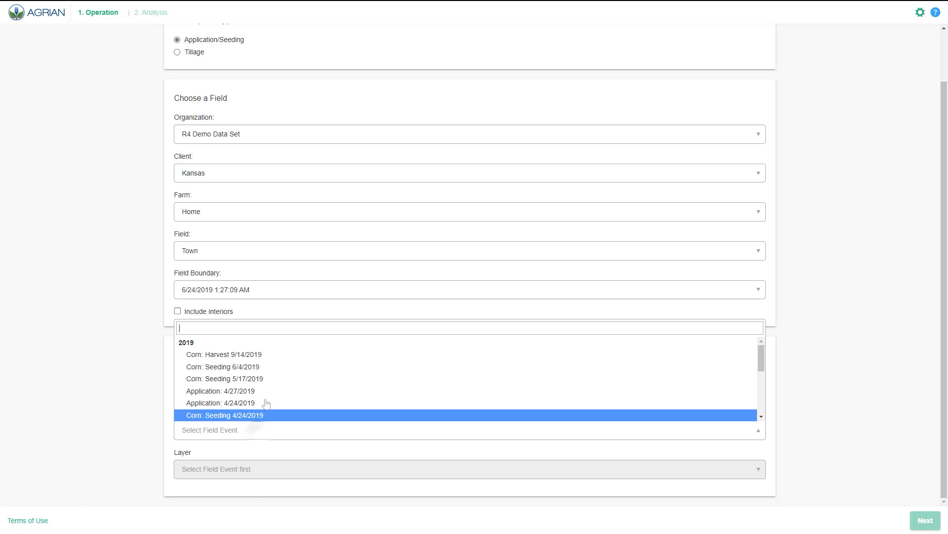
click(259, 354)
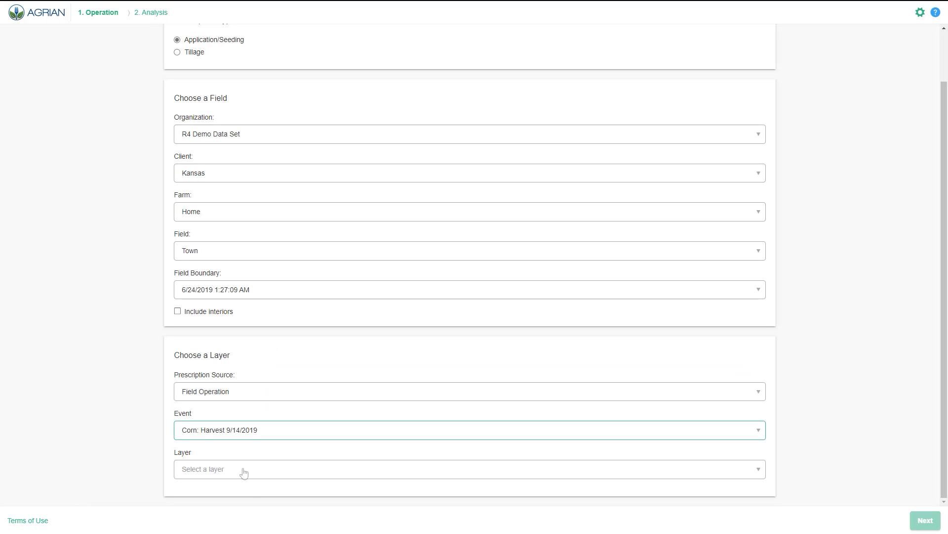
click(235, 468)
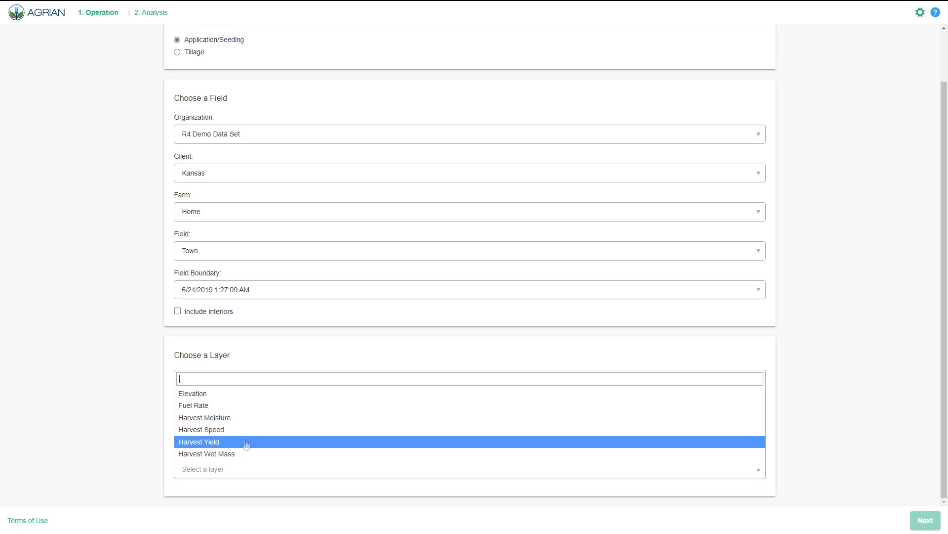
click(246, 442)
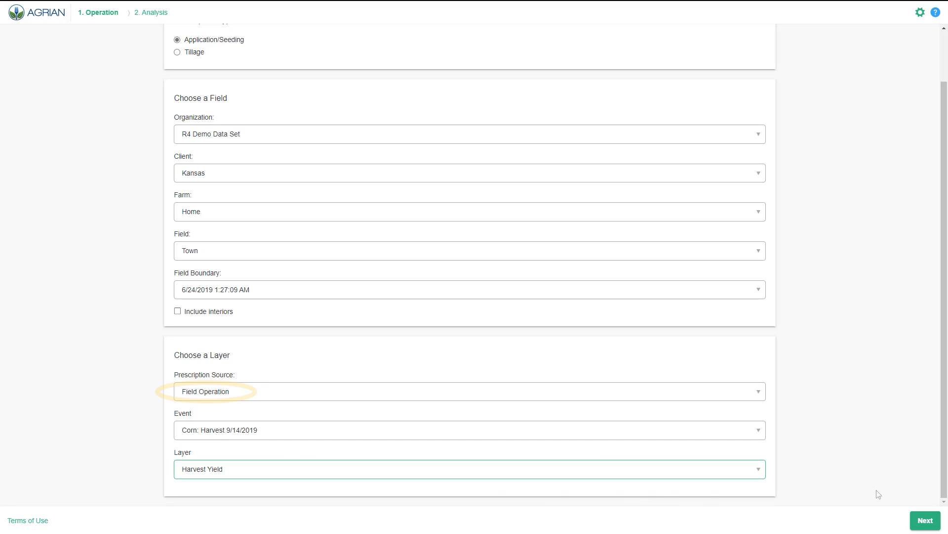
click(926, 521)
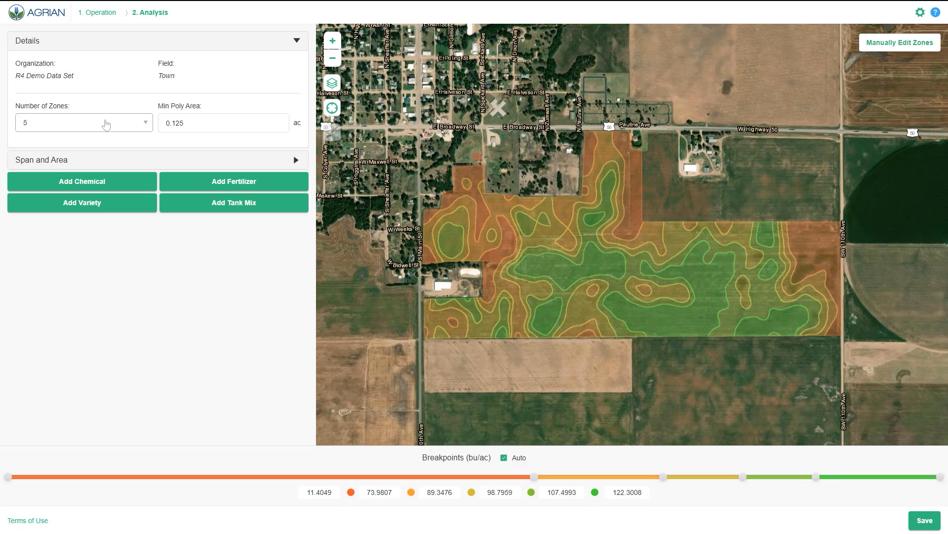
- Set the number of zones to 5
click(101, 124)
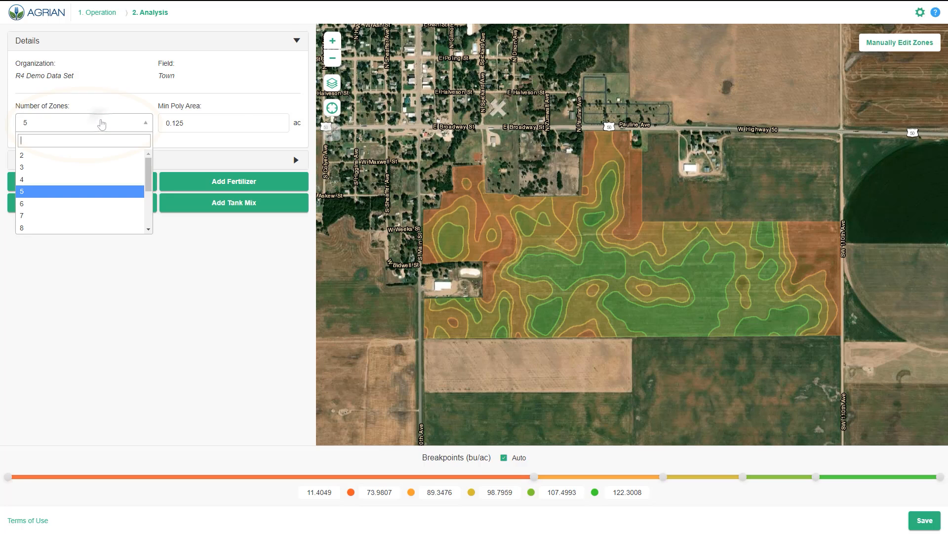
click(102, 124)
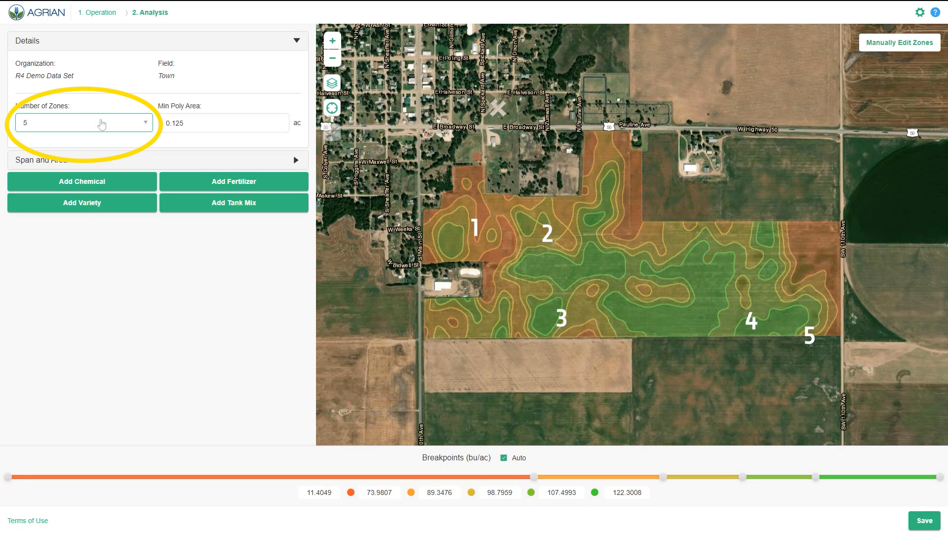
click(101, 123)
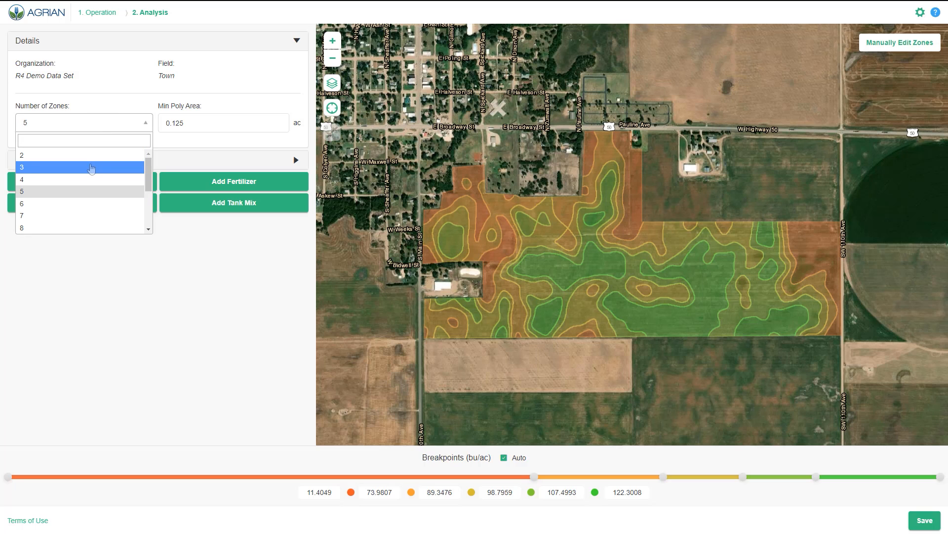
click(89, 191)
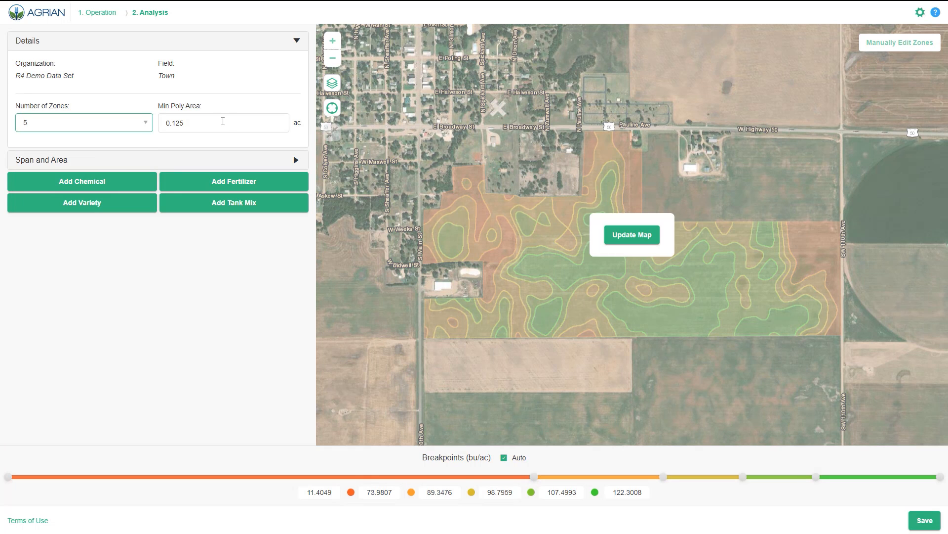
- Select the minimum polygon area value for editing
click(223, 121)
drag(184, 122, 161, 123)
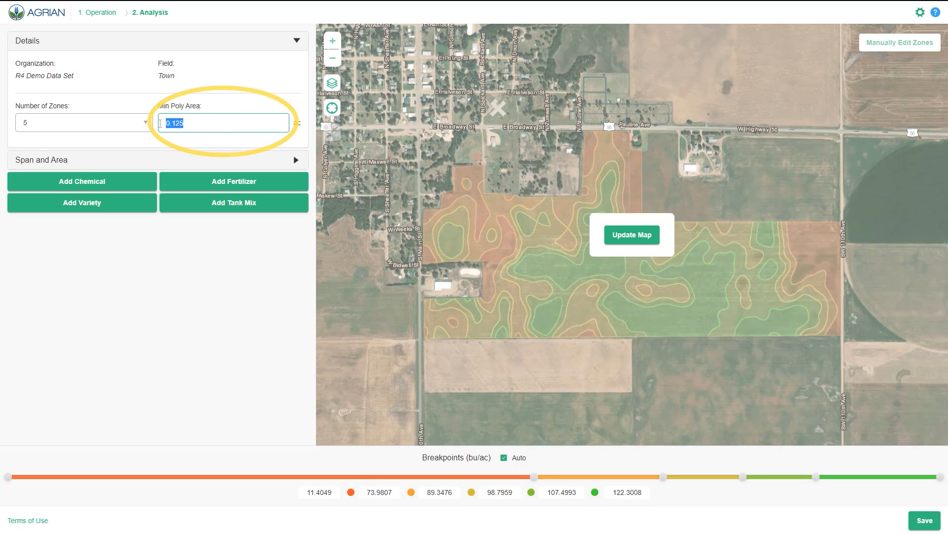
click(185, 145)
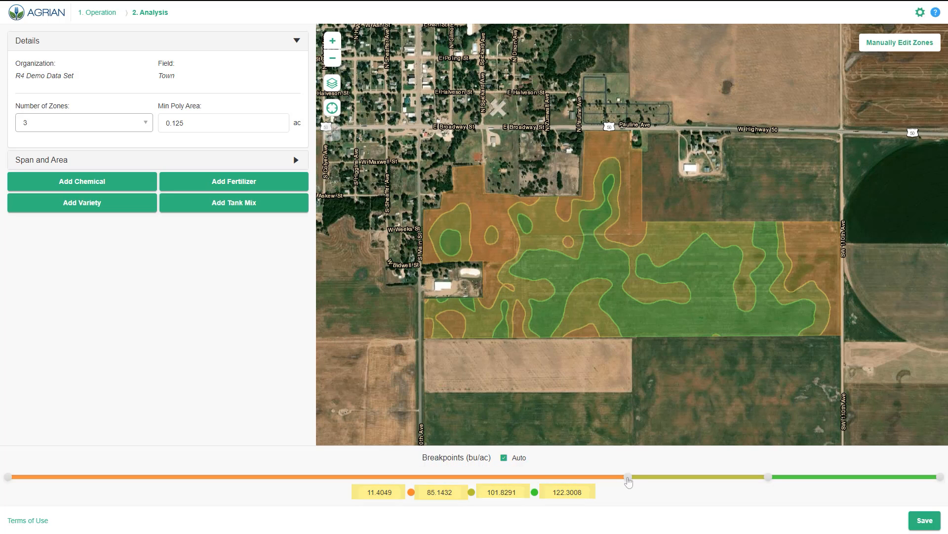
- Lower the breakpoint between the first two yield zones to 79.1449 bu/ac and update the map
drag(623, 476, 578, 476)
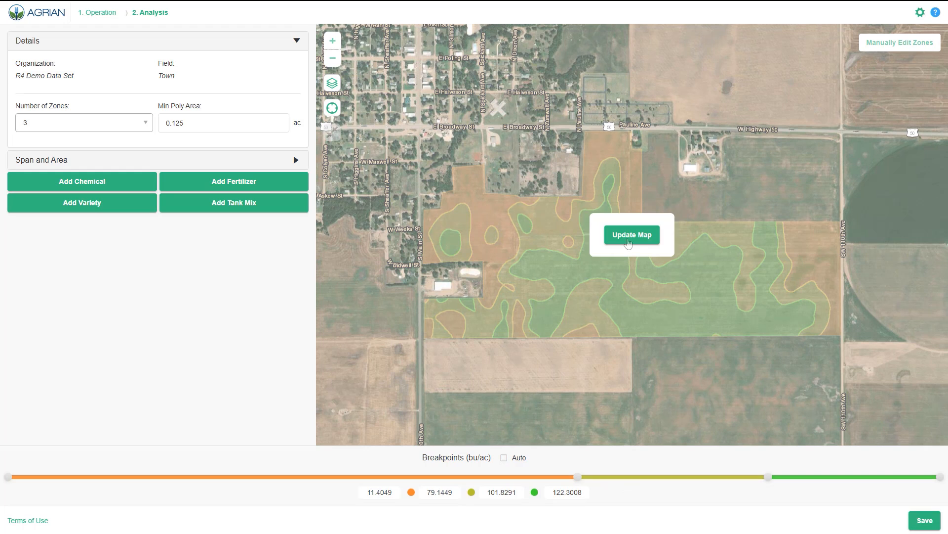
click(626, 233)
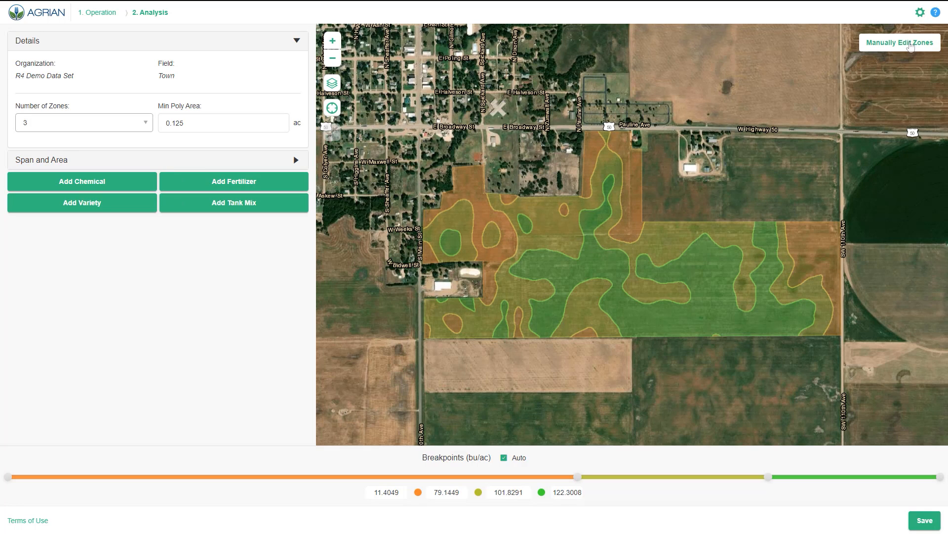
- Start manual zone editing, split off a circle of about 5.7 ac in the east-central part of the field, and create the zones
click(910, 46)
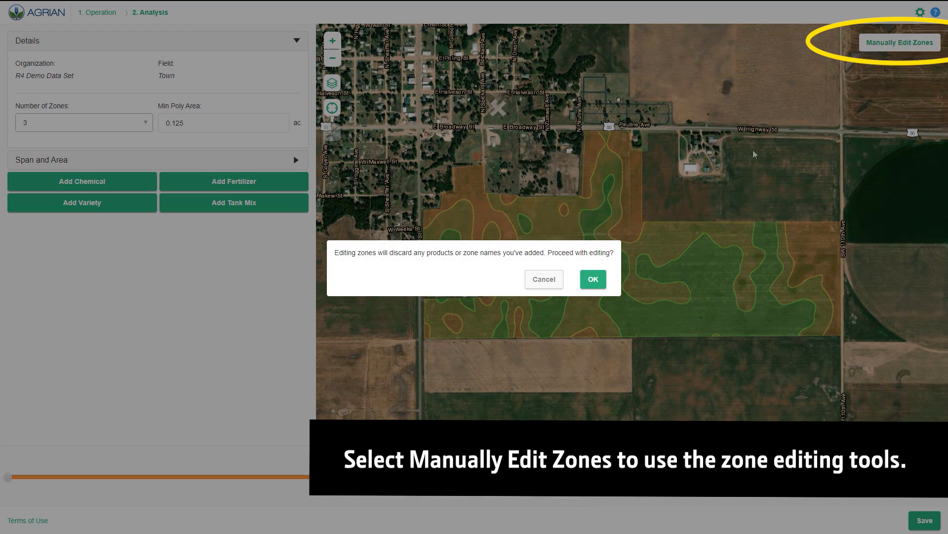
click(594, 280)
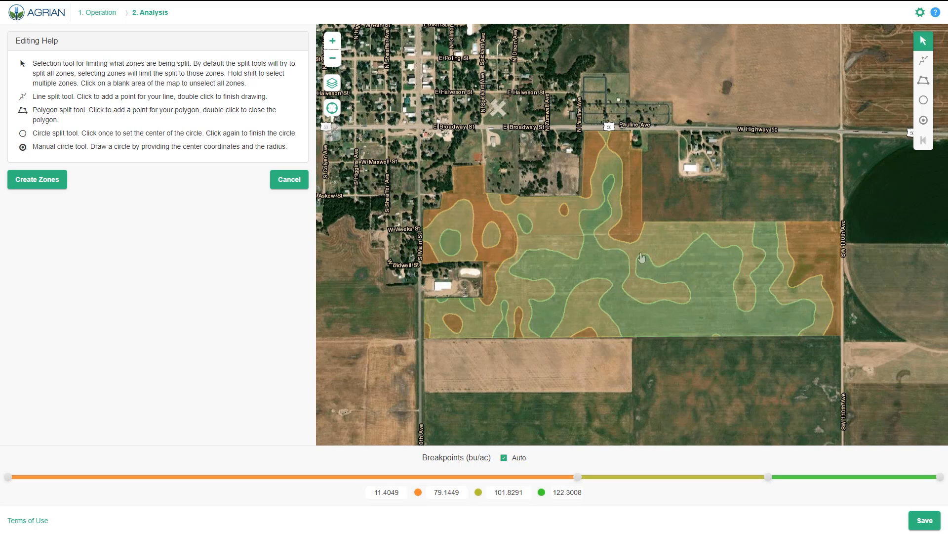
click(924, 102)
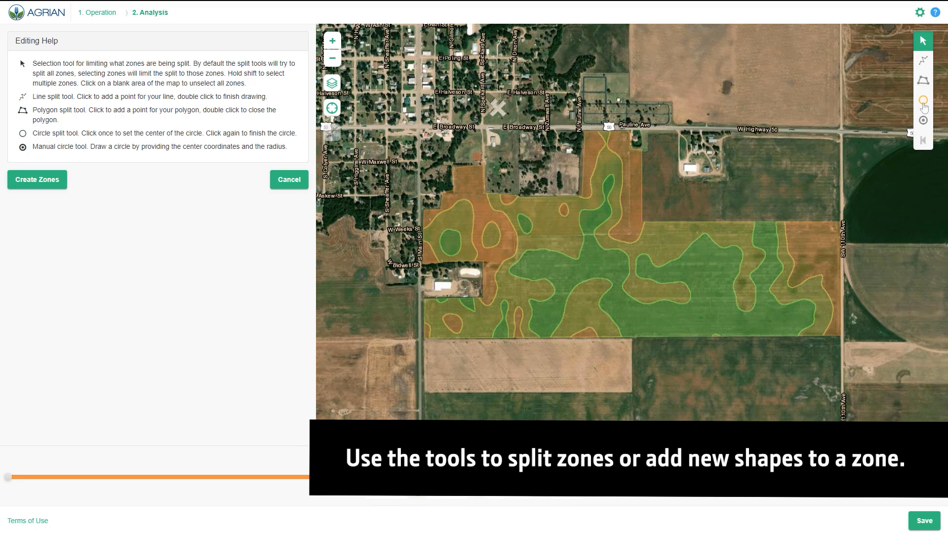
click(924, 104)
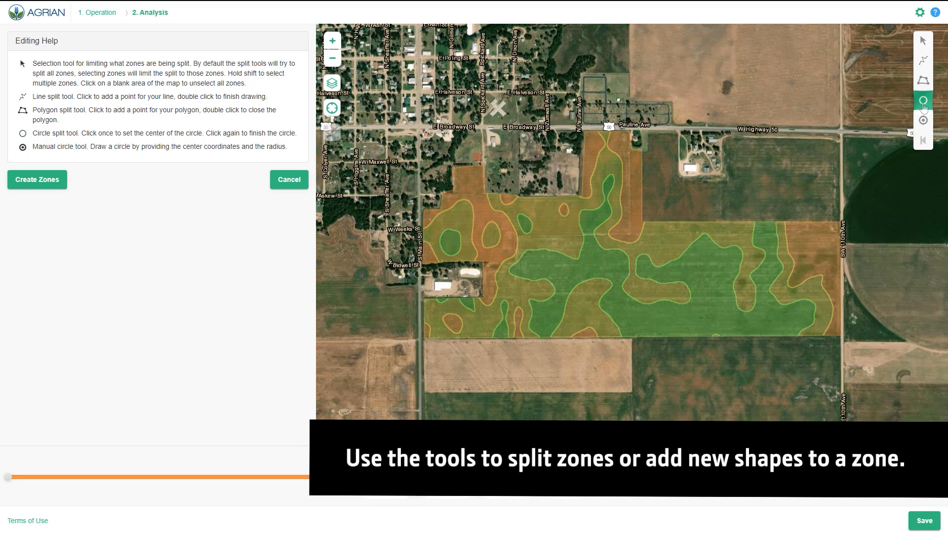
click(707, 273)
click(716, 258)
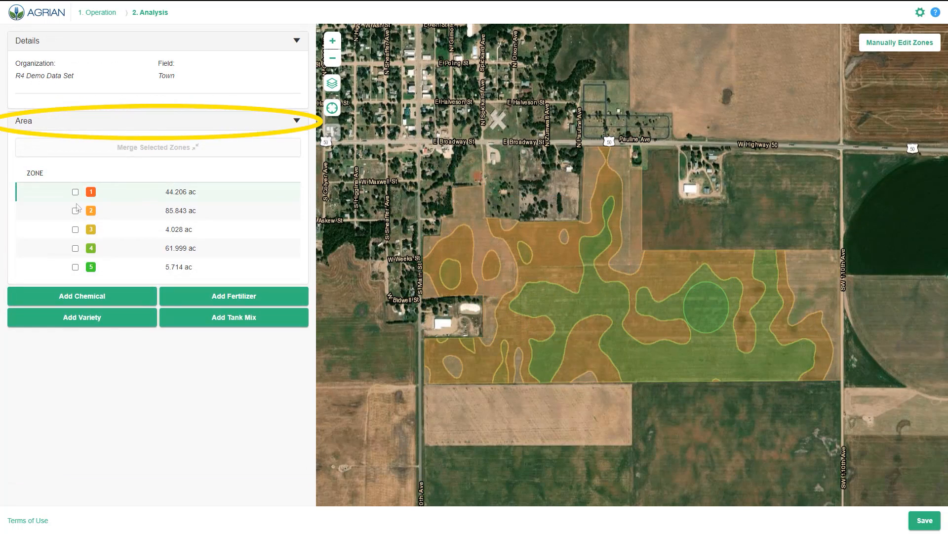
- Examine zones 1 to 4 on the map by selecting them in different combinations, and clear the selection
click(76, 230)
click(76, 230)
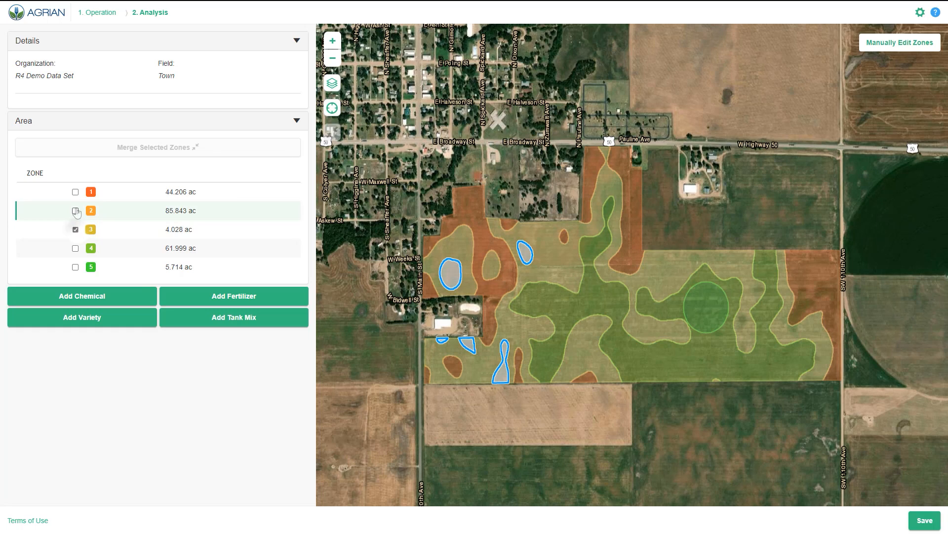
click(76, 211)
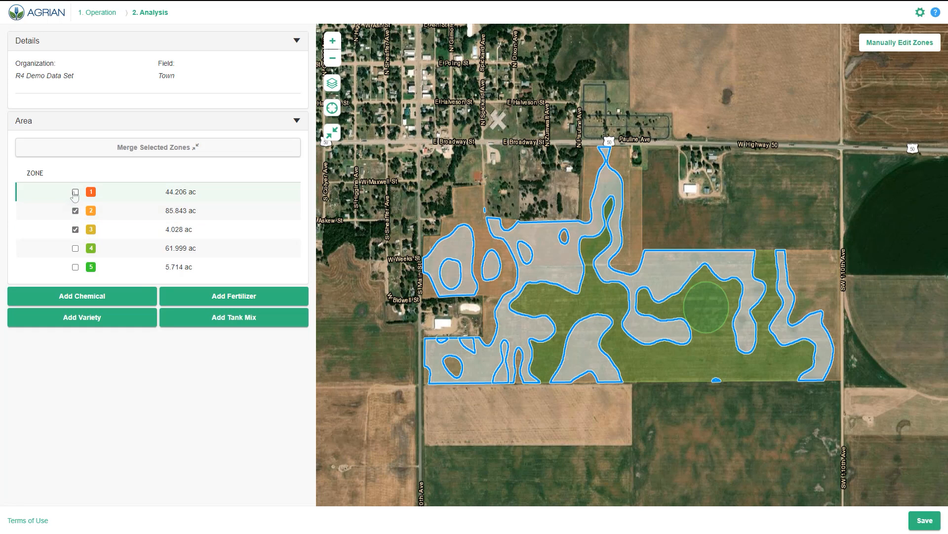
click(75, 193)
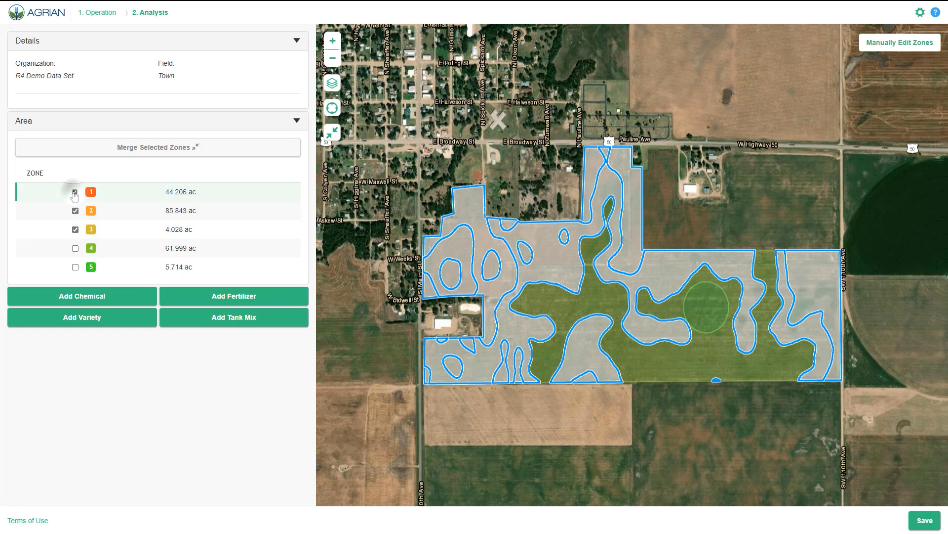
click(76, 230)
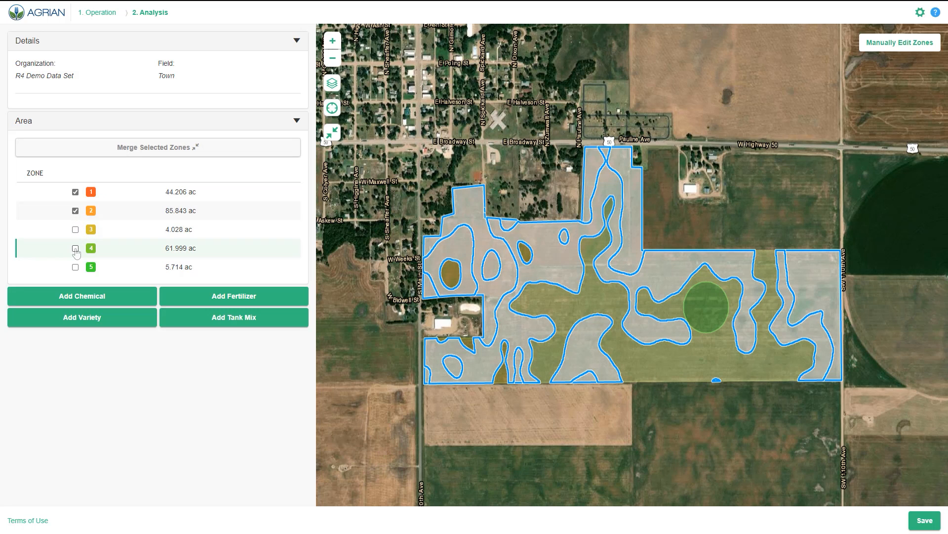
click(76, 249)
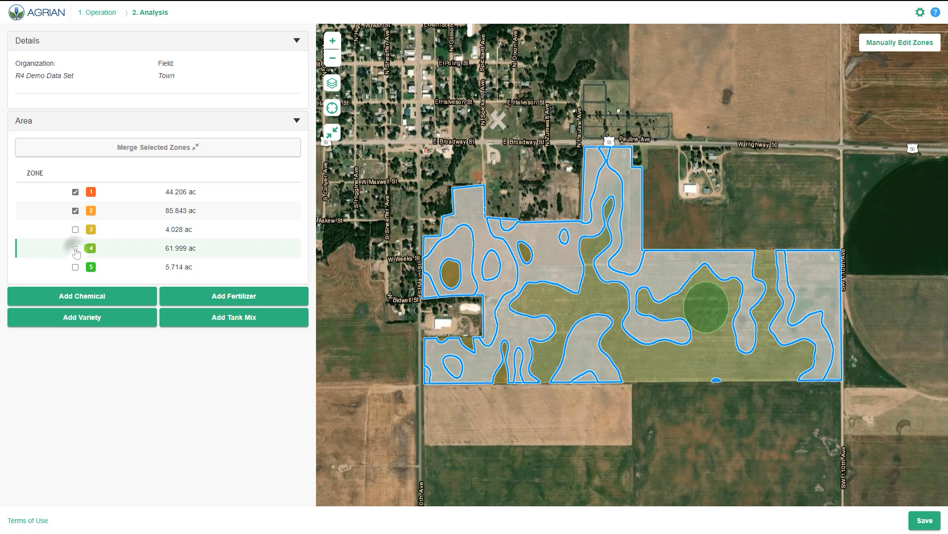
click(75, 211)
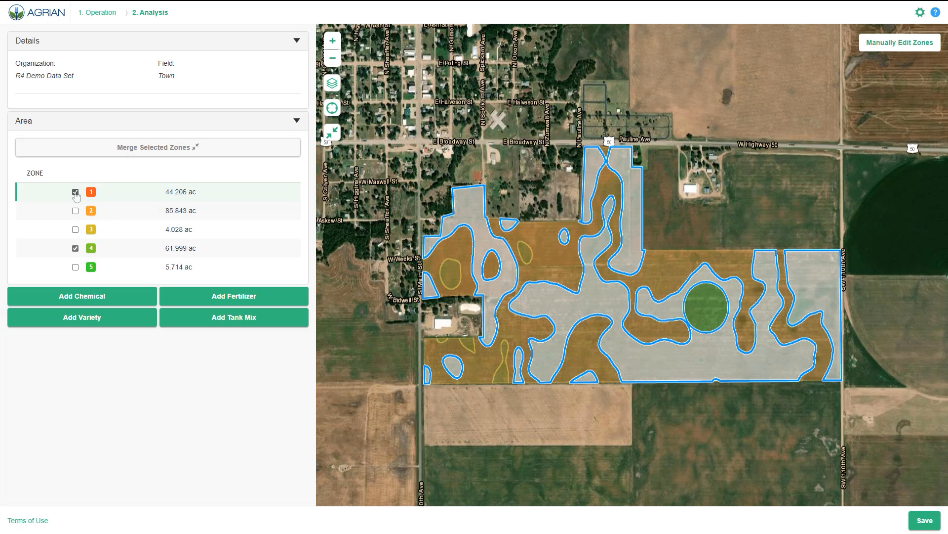
click(76, 193)
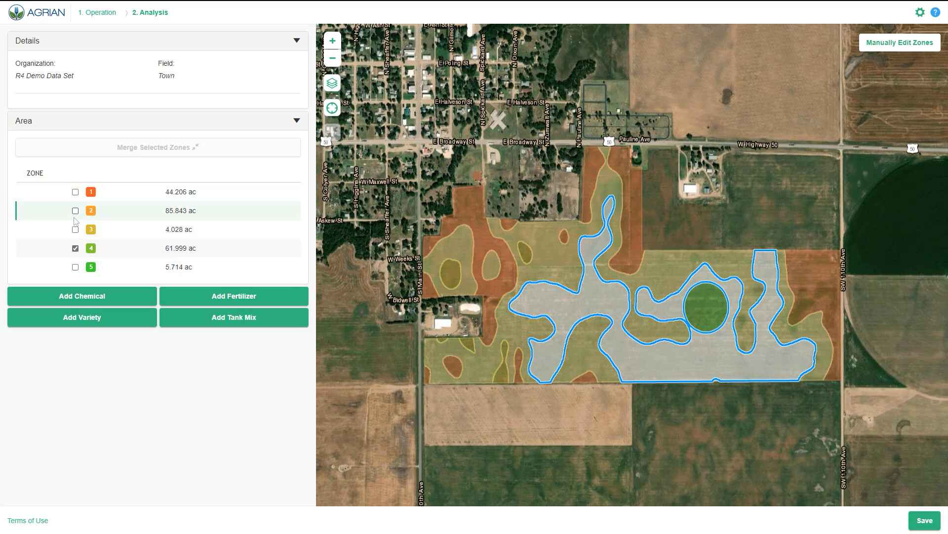
click(76, 249)
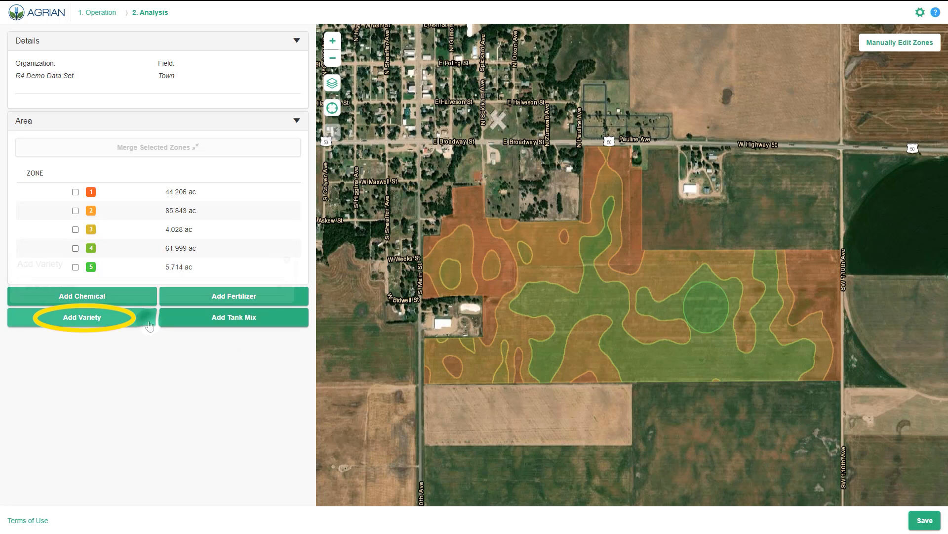
- Add Variety A as a product to the zone prescription
click(82, 318)
click(130, 286)
click(49, 331)
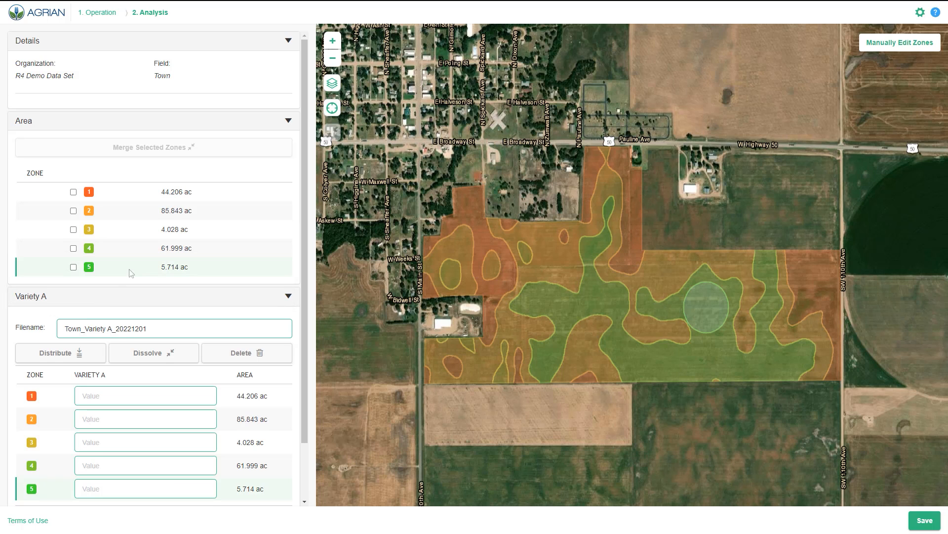
- Set the Variety A rates for zones 1 to 5 to 15000, 20000, 30000, 40000 and 50000
scroll(131, 273, down, 2)
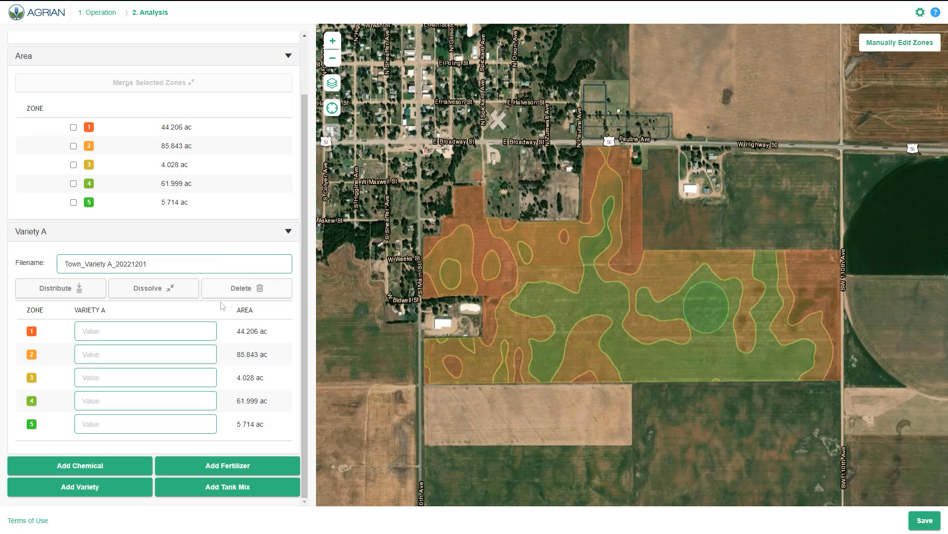
click(182, 332)
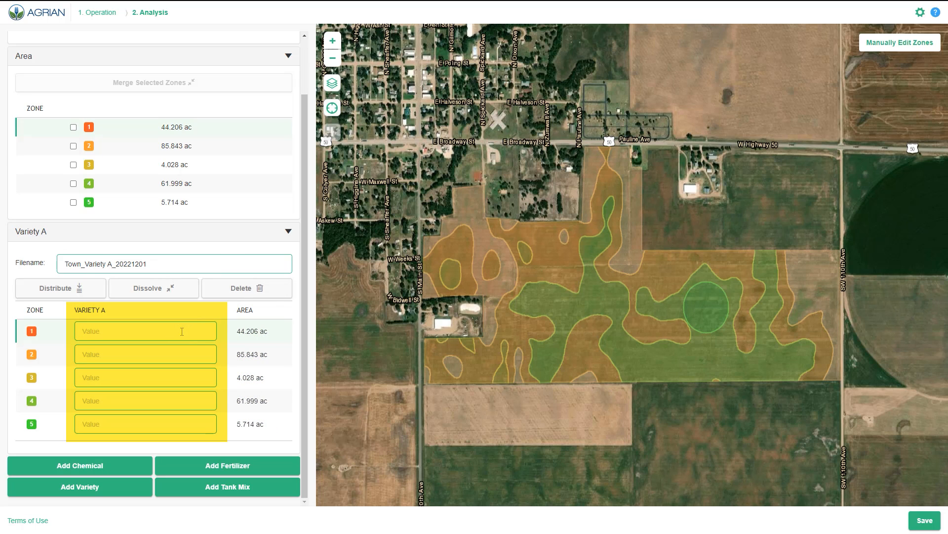
text(15000)
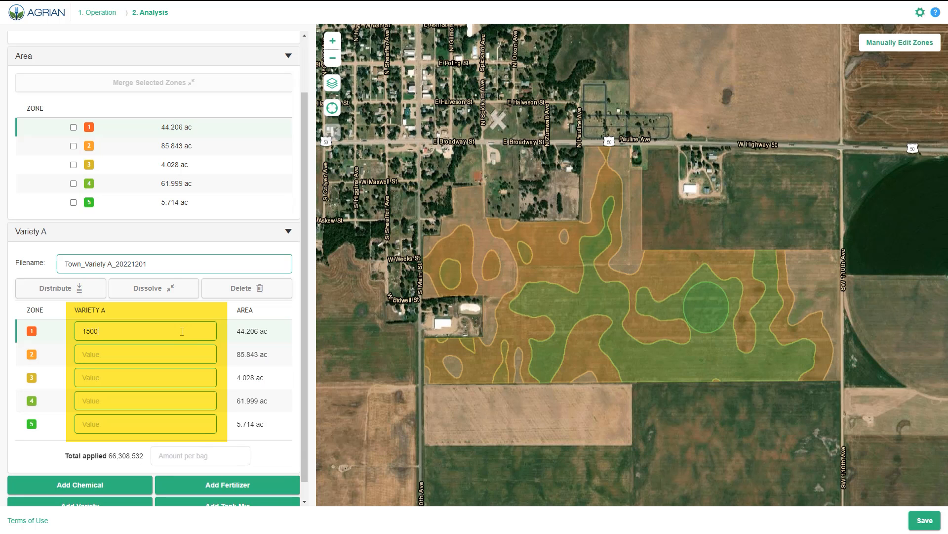
click(177, 350)
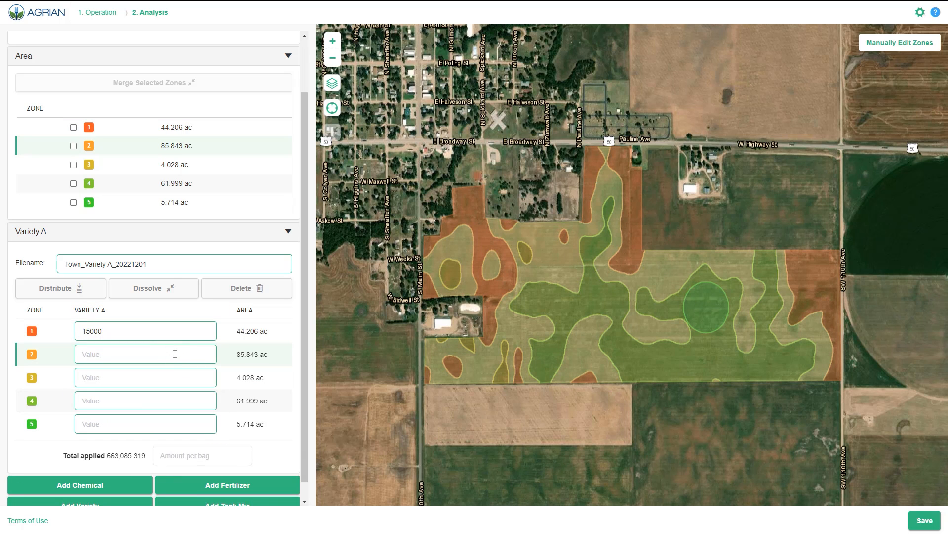
text(20000)
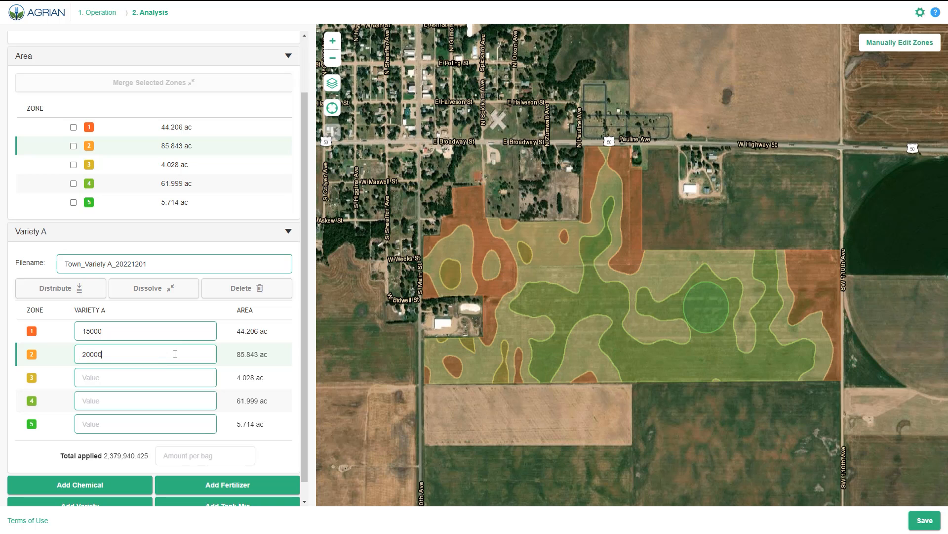
click(174, 375)
text(30)
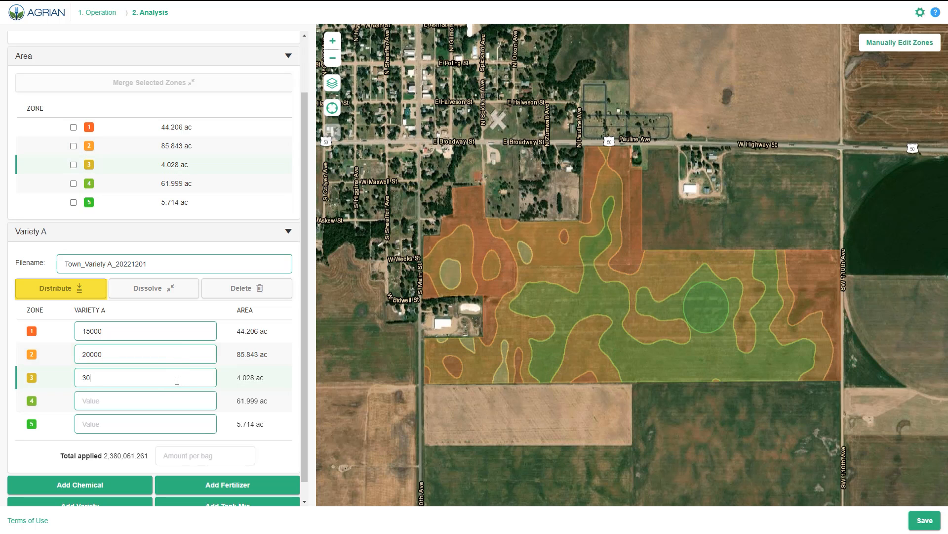
text(000)
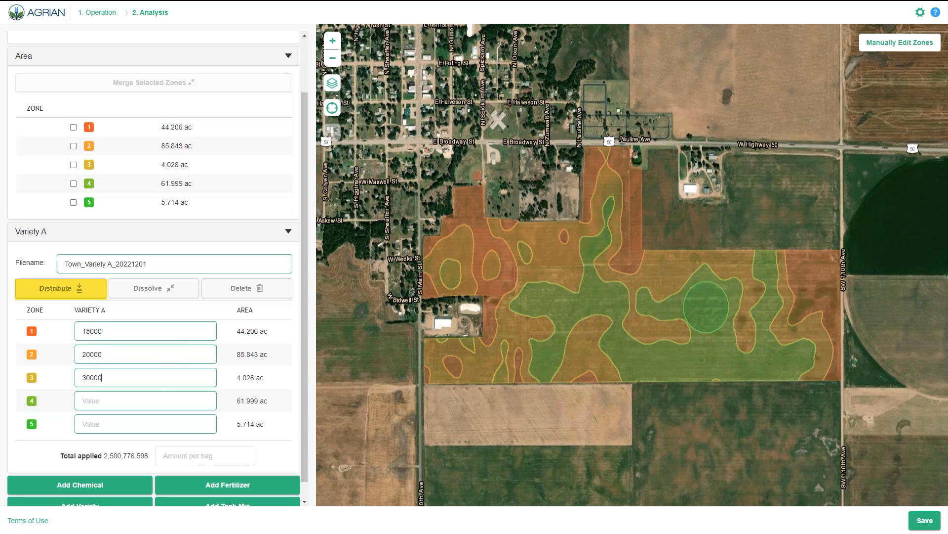
click(160, 397)
text(40000)
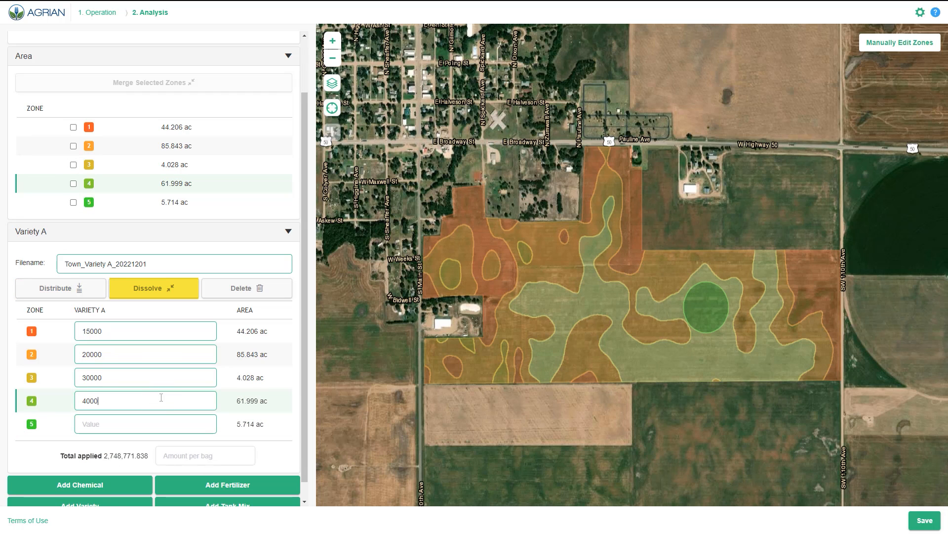
click(150, 419)
text(50000)
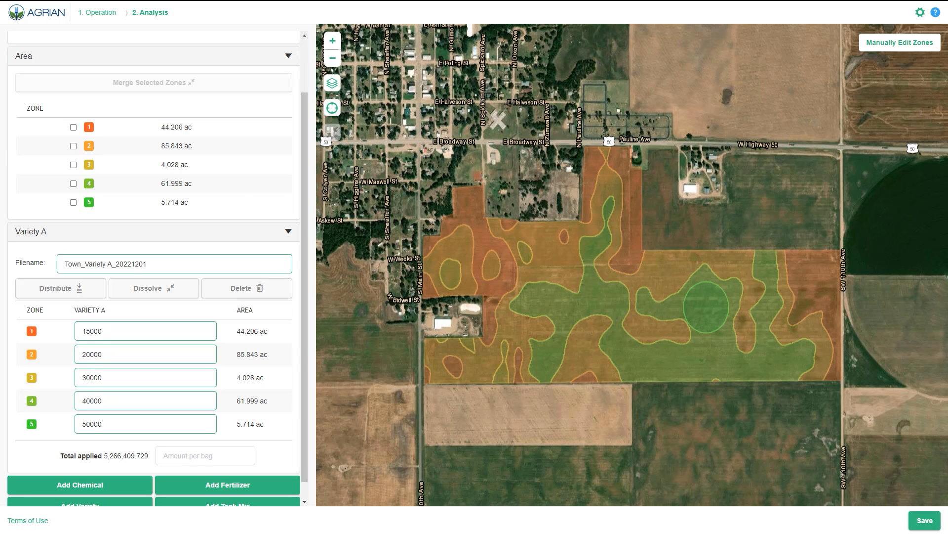
- Set the amount per bag to 80000, save the prescription and close the prescription tool
text(80)
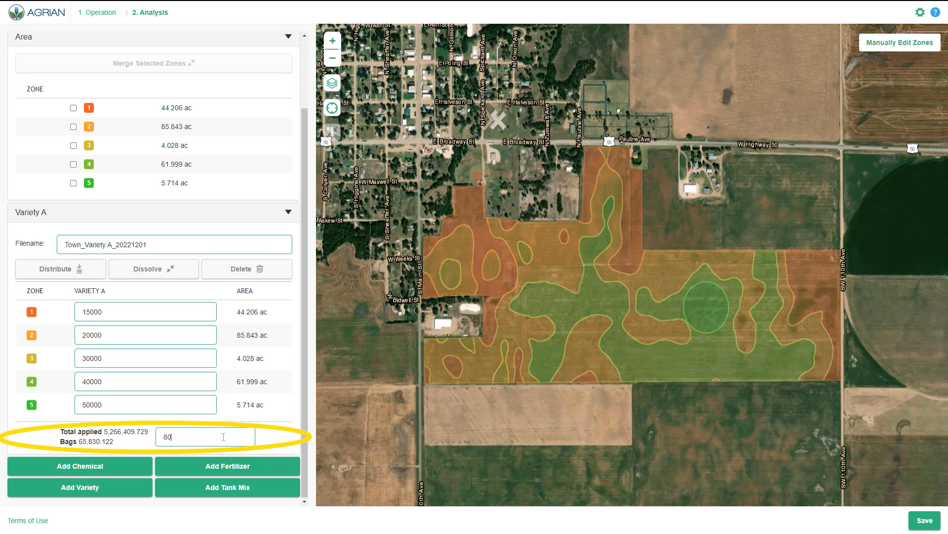
text(000)
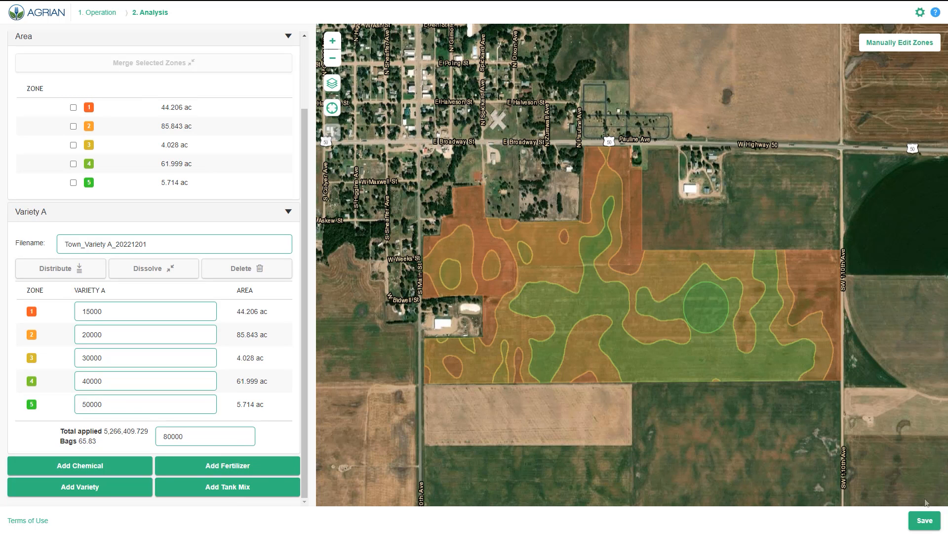
click(925, 520)
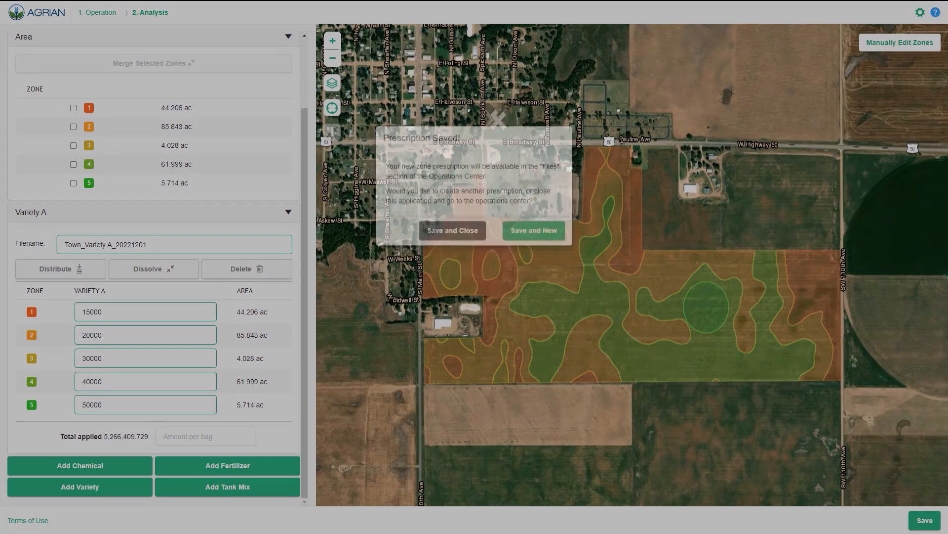
click(466, 236)
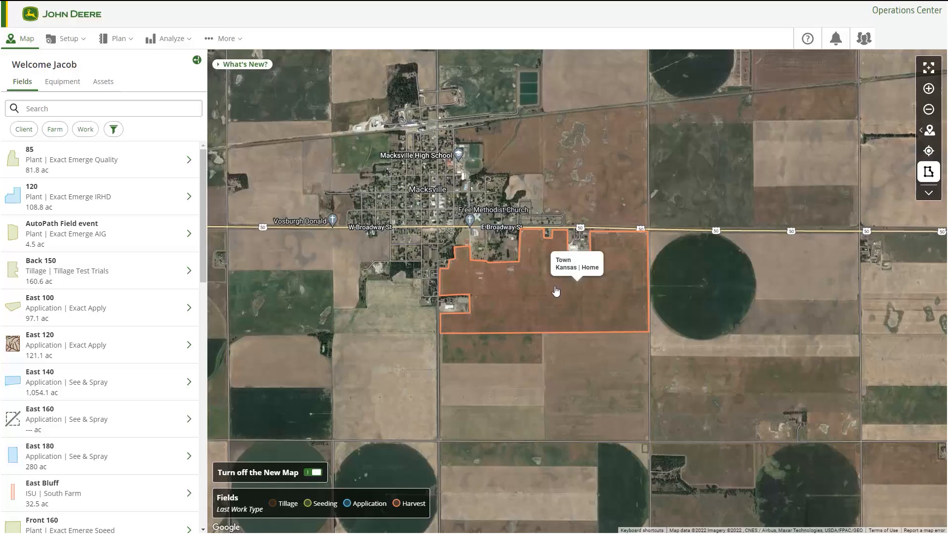
- Go to Work Planner in John Deere Operations Center and start a new seeding plan for 2023
click(117, 38)
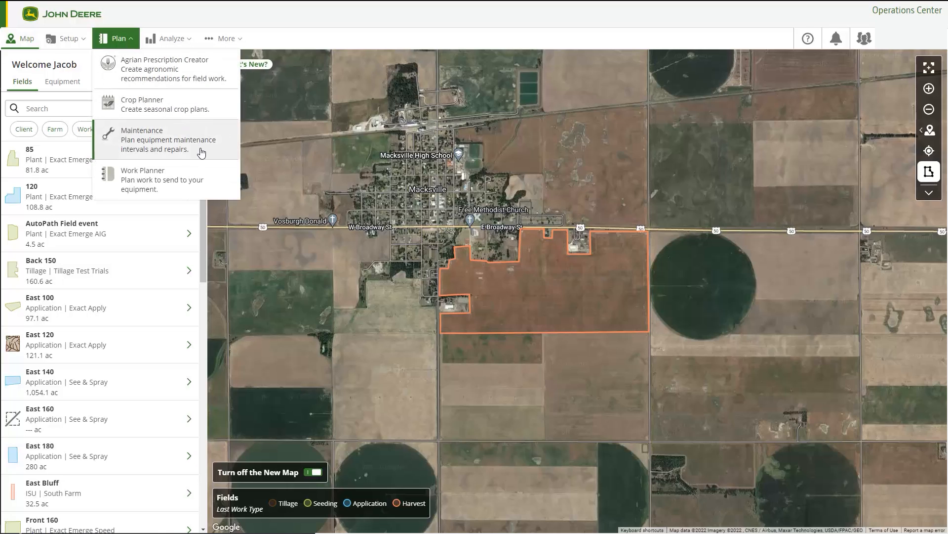
click(215, 175)
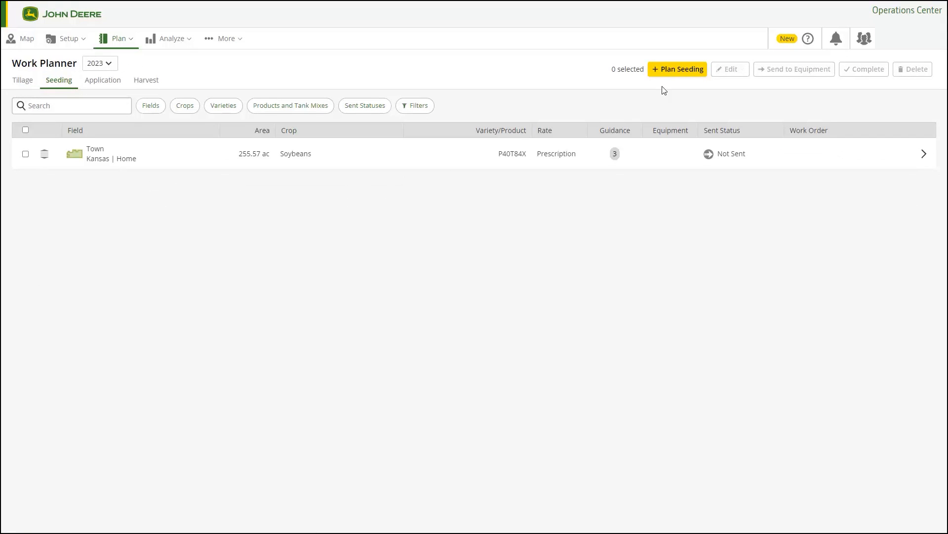
click(681, 71)
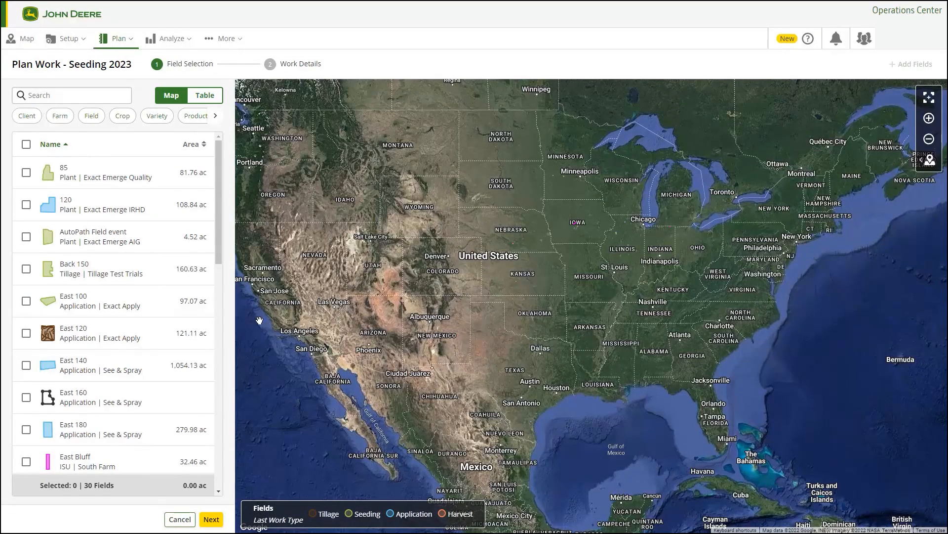
- Choose the Town field (Kansas | Home) for the seeding plan and continue to the work details
scroll(89, 353, down, 6)
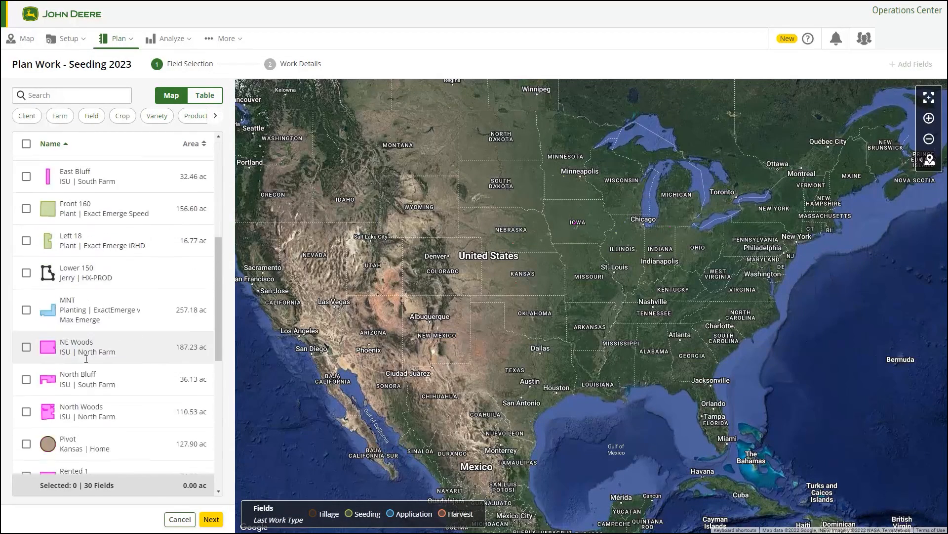
scroll(86, 359, down, 6)
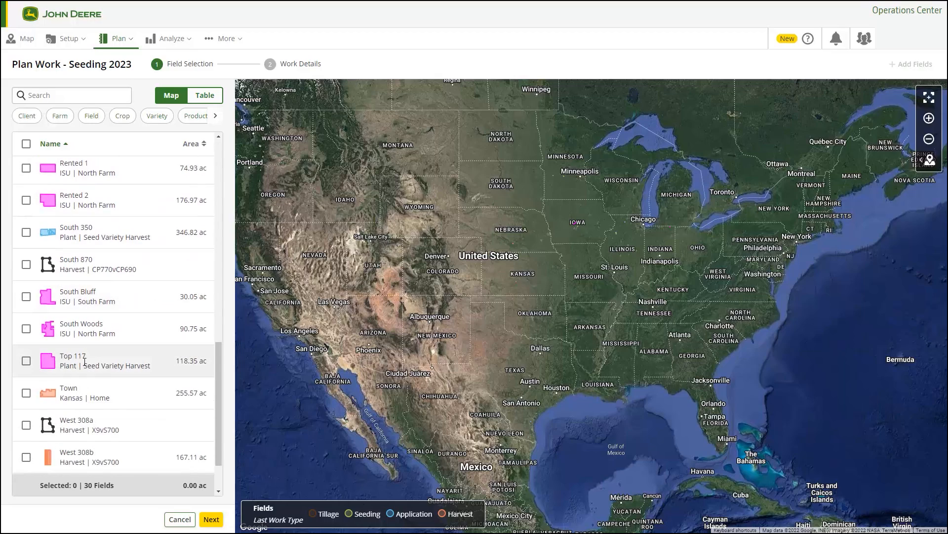
click(26, 393)
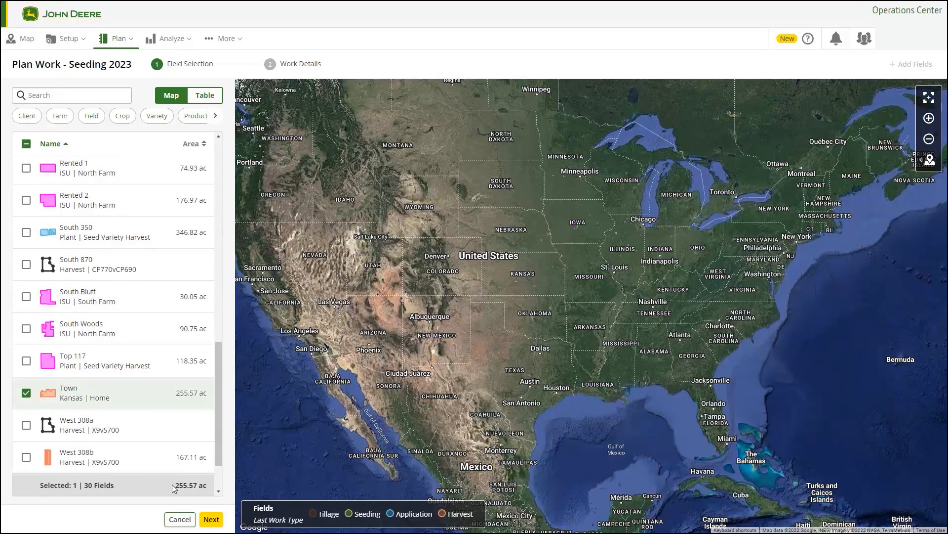
click(211, 516)
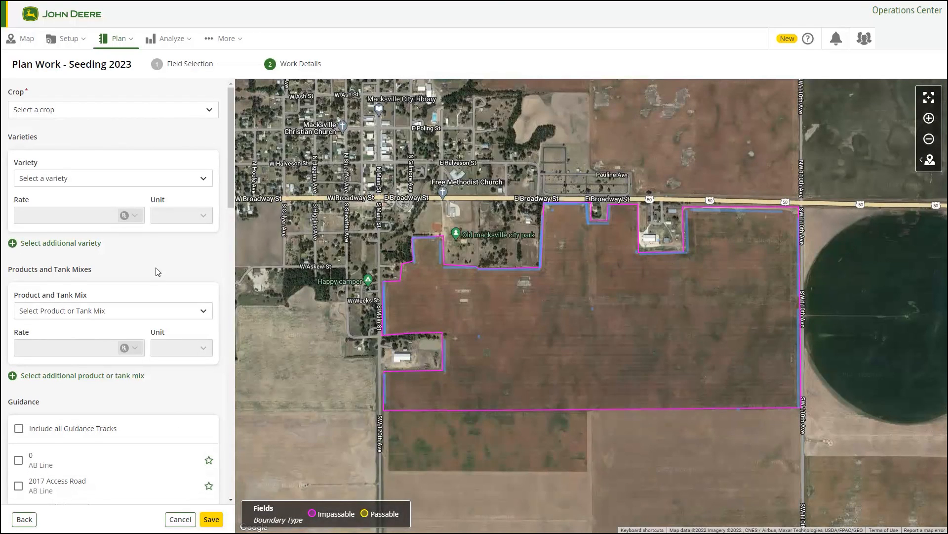
- Choose variety P40T84X for the seeding plan and assign the Home_Town_P40T84X.zip prescription as its rate
click(149, 184)
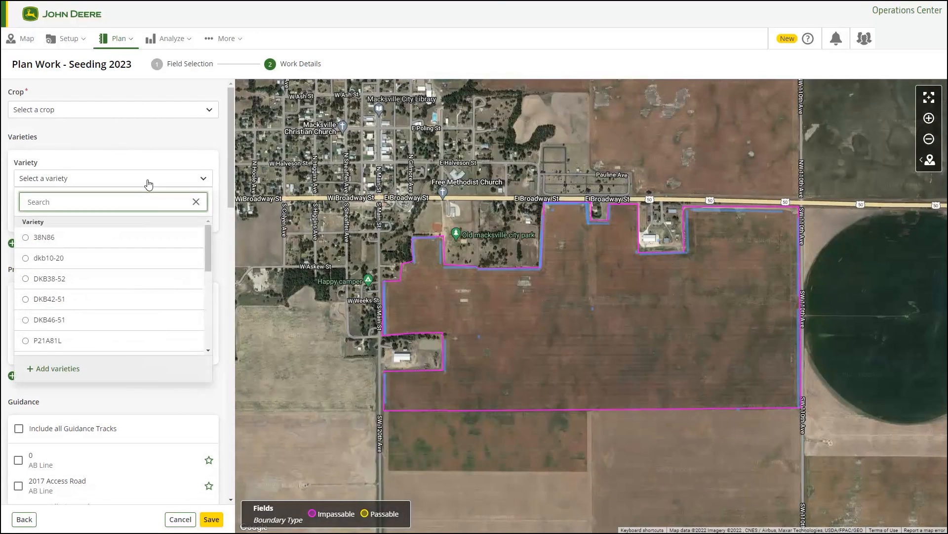
scroll(113, 279, down, 3)
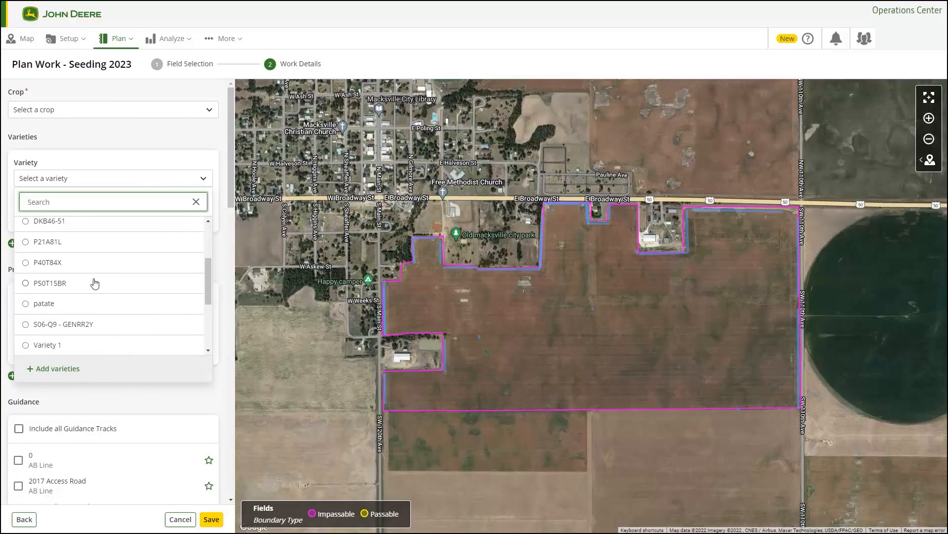
click(41, 263)
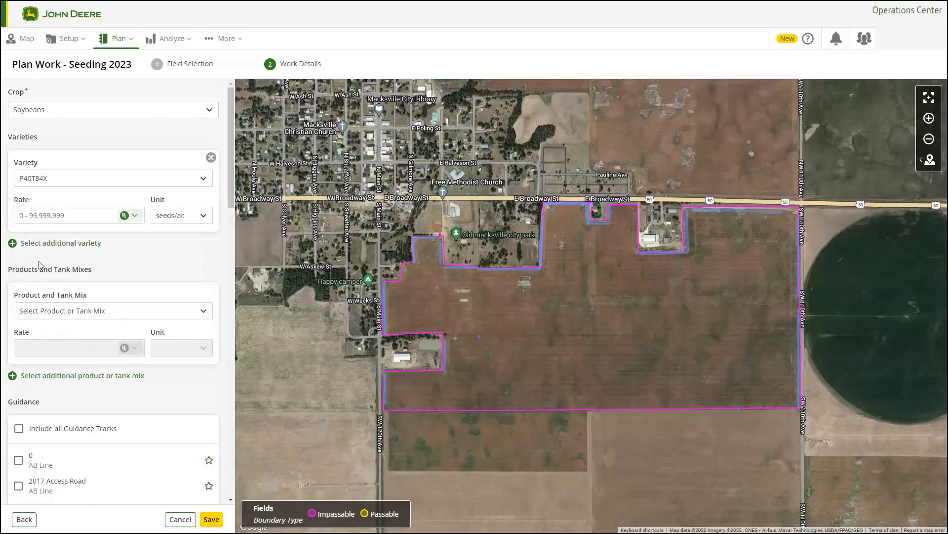
click(134, 216)
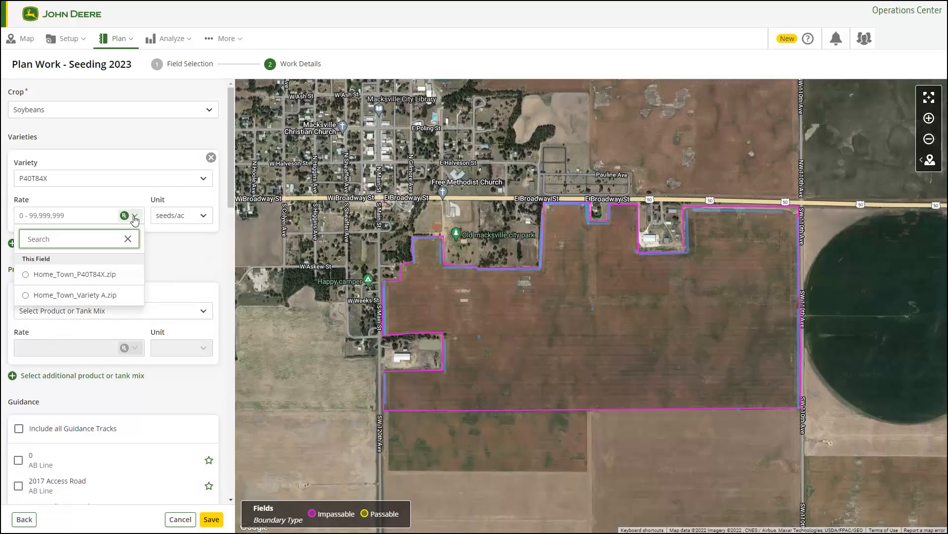
click(97, 275)
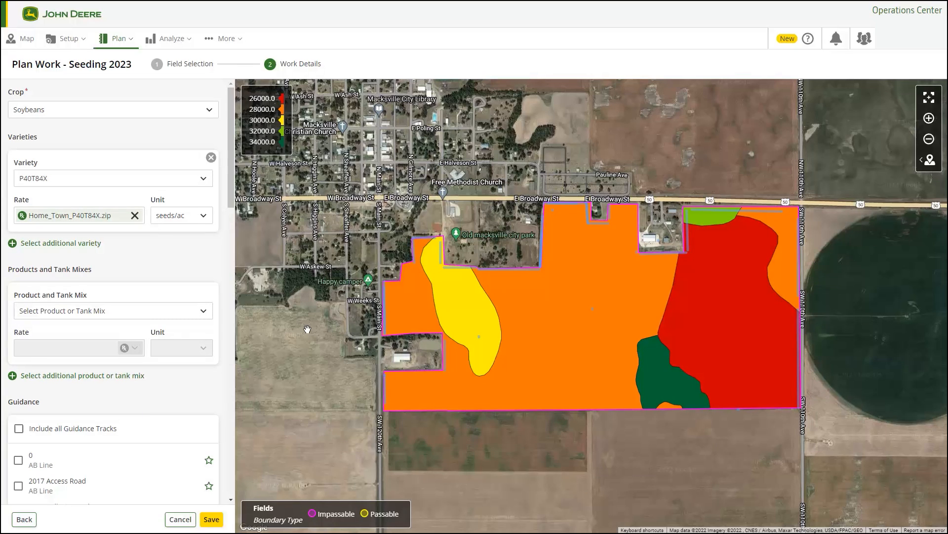
- Go to Files, select the Home_Town_Variety B.zip prescription and start its transfer to equipment
click(242, 43)
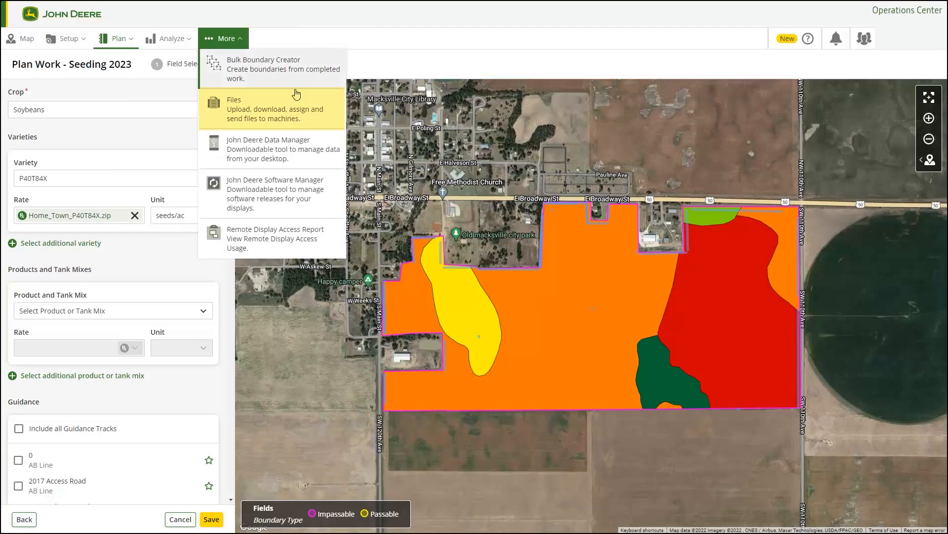
click(332, 117)
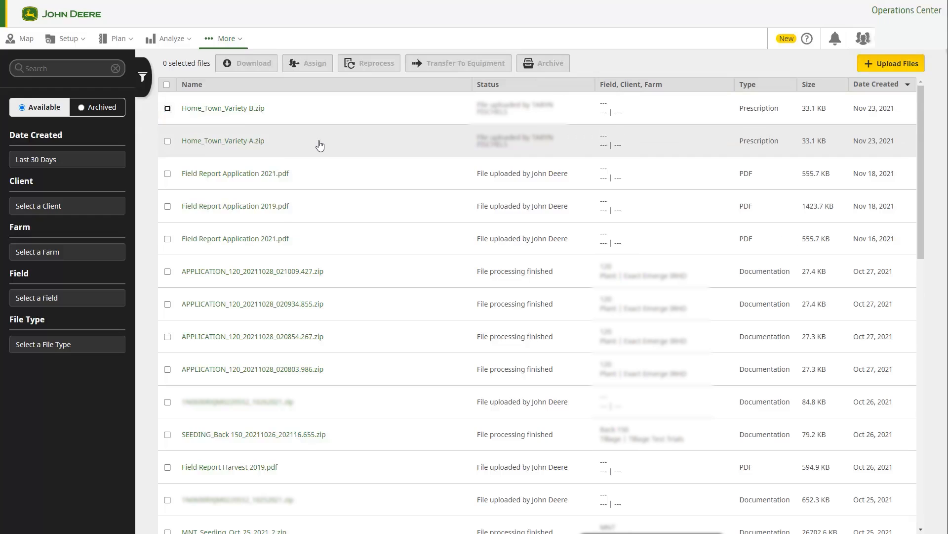
click(167, 109)
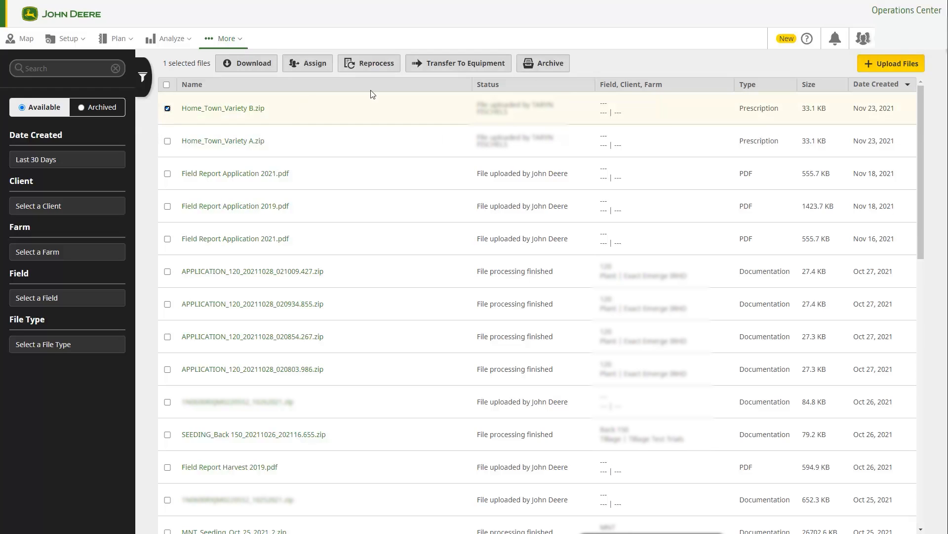
click(429, 72)
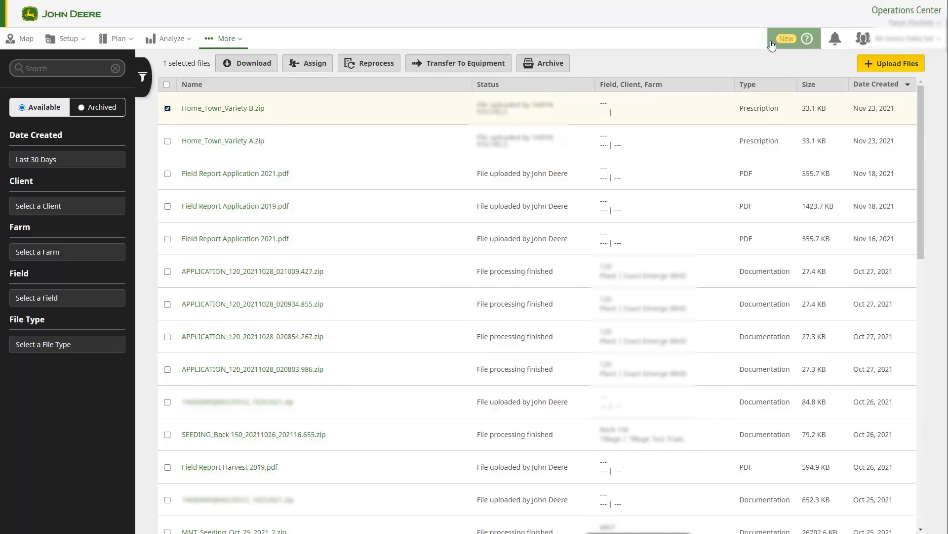
- Show the available help and support resources
click(806, 39)
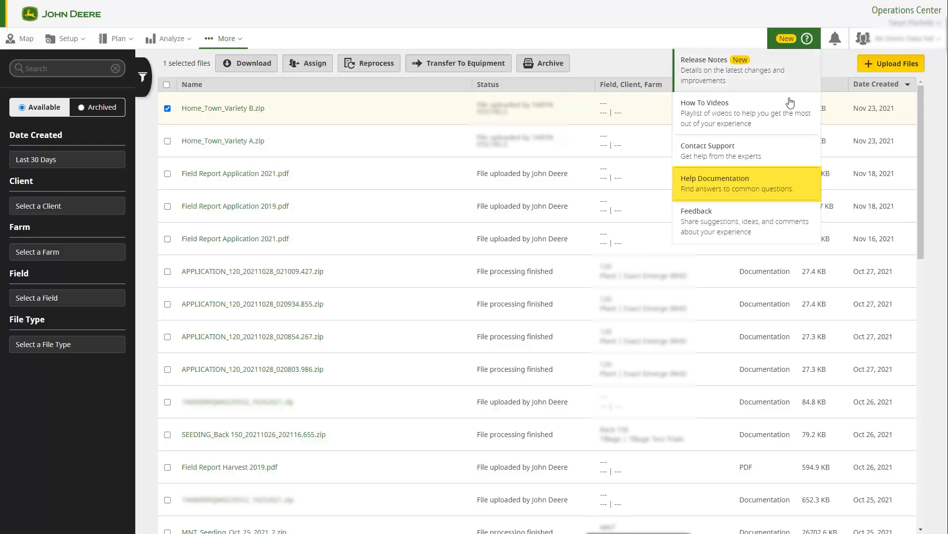